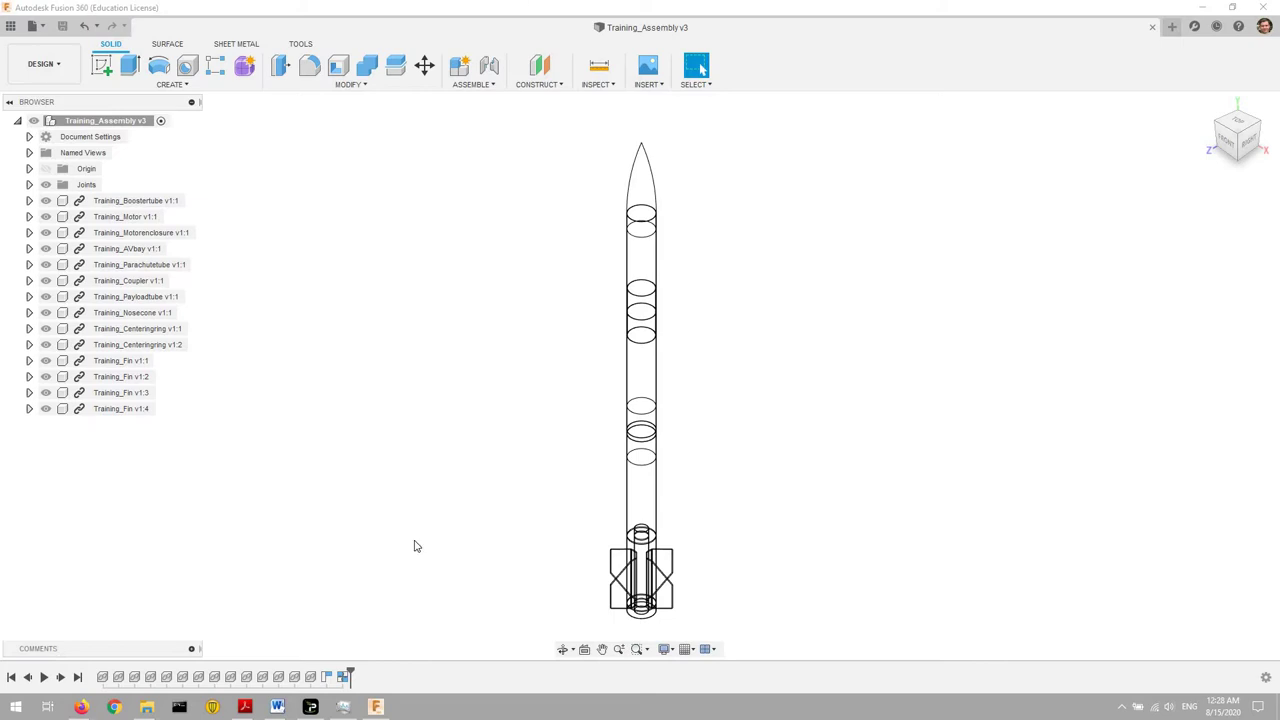
- Preview the rocket in Shaded visual style, return it to Wireframe, and show the workspace list
click(669, 651)
mouse_move(700, 527)
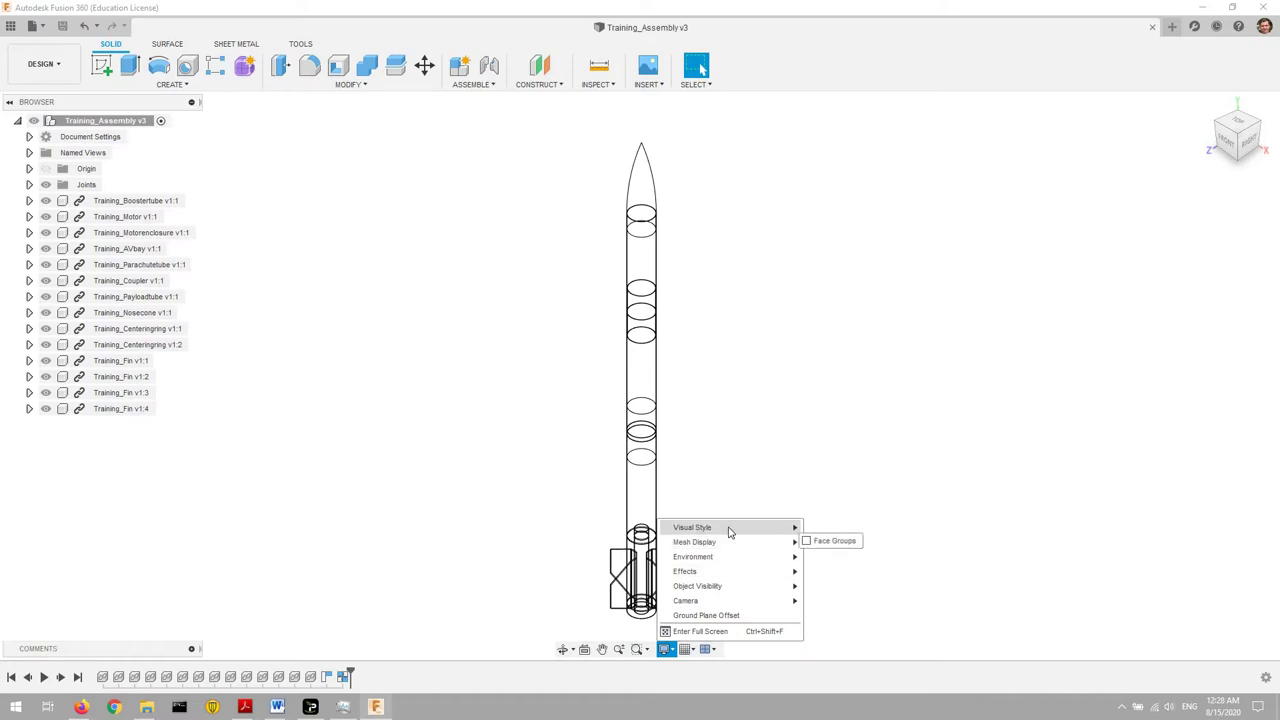
click(826, 527)
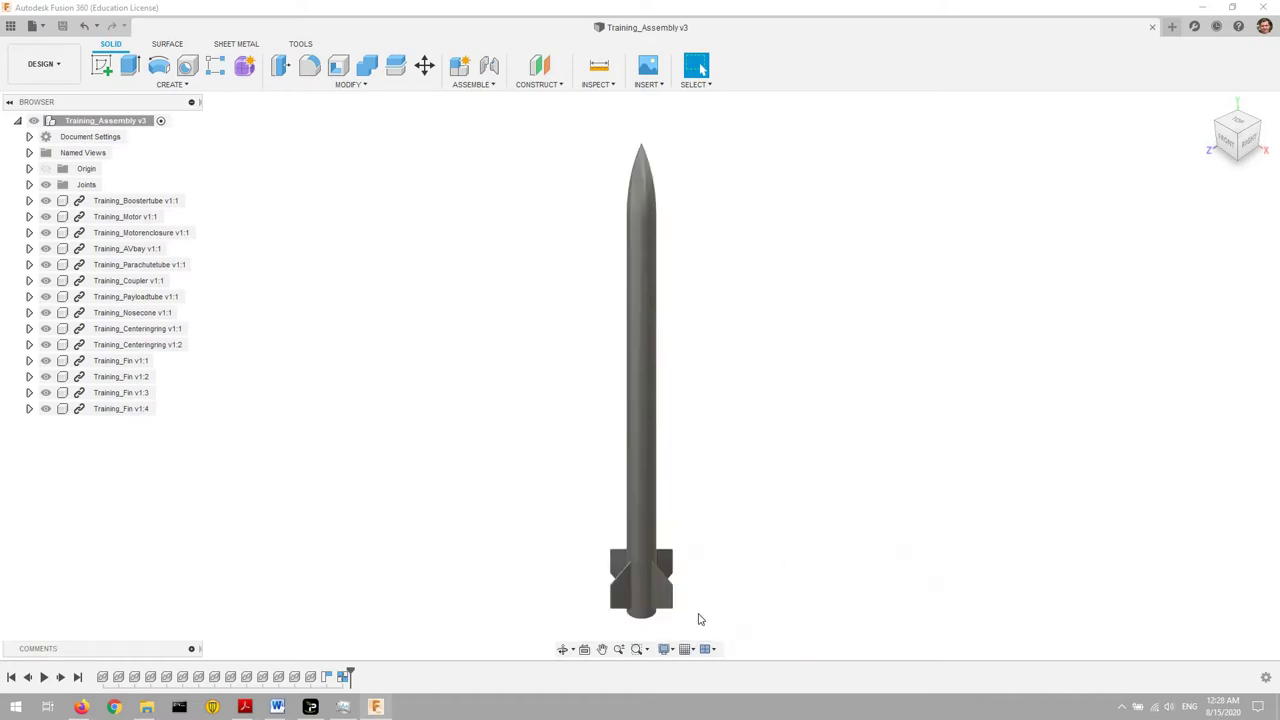
click(669, 651)
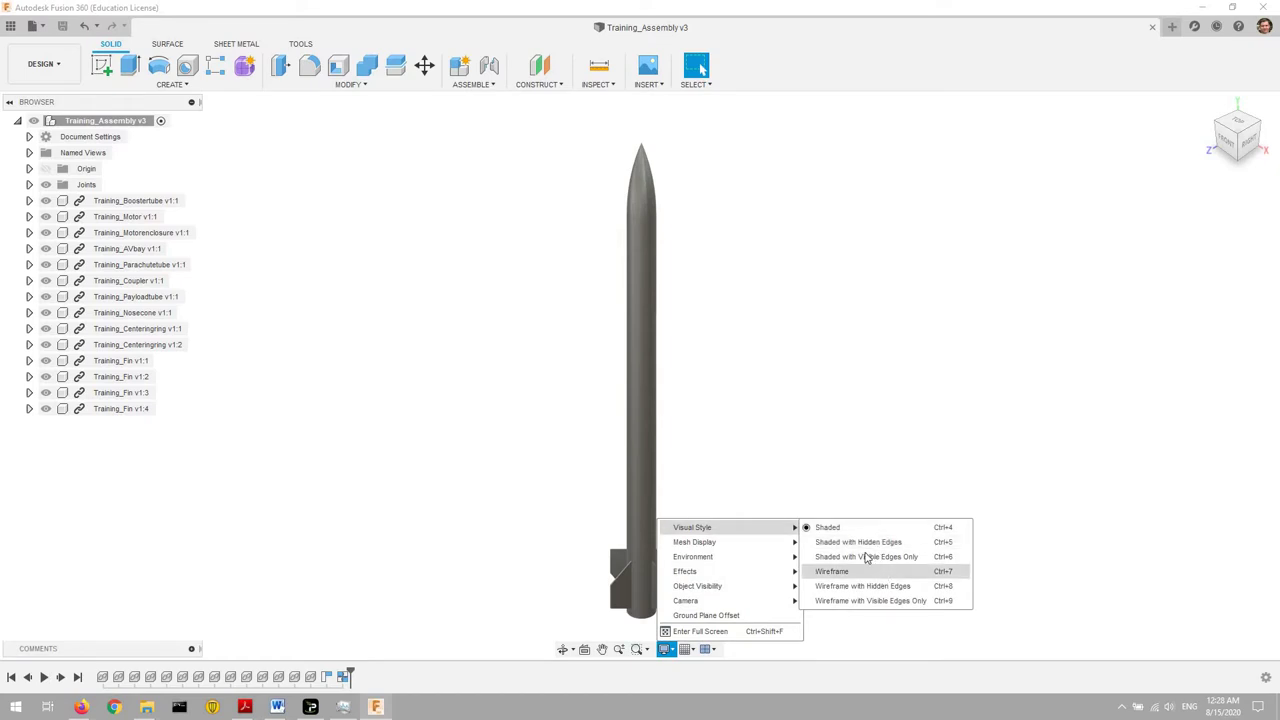
click(862, 571)
click(62, 70)
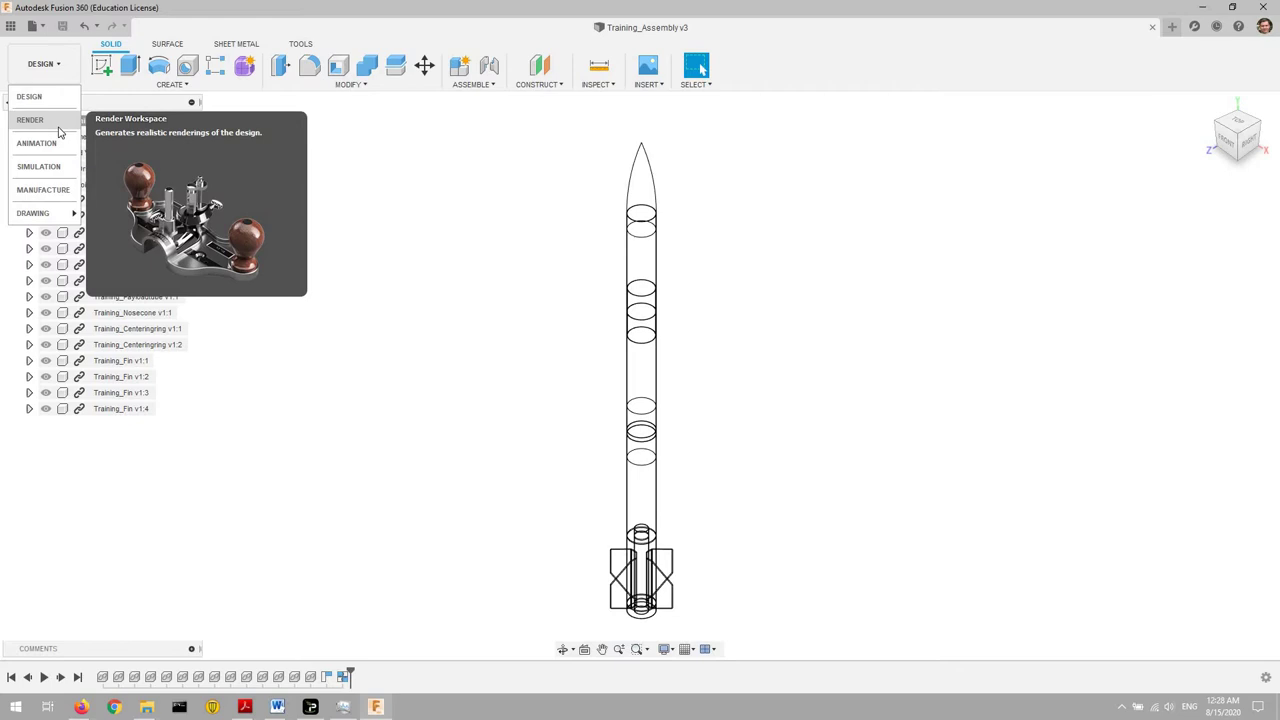
- Switch from the DESIGN workspace to the Render workspace
click(58, 120)
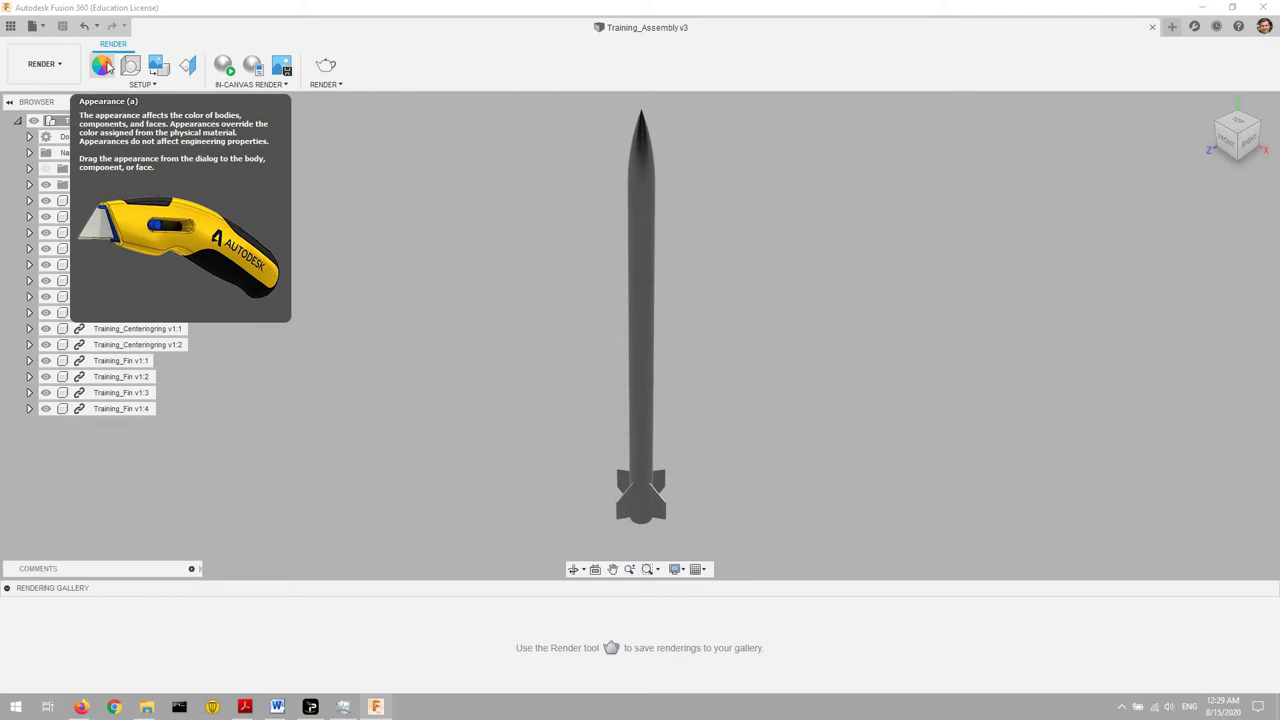
- Open the Appearance panel from Setup and expand it to browse the library
click(104, 66)
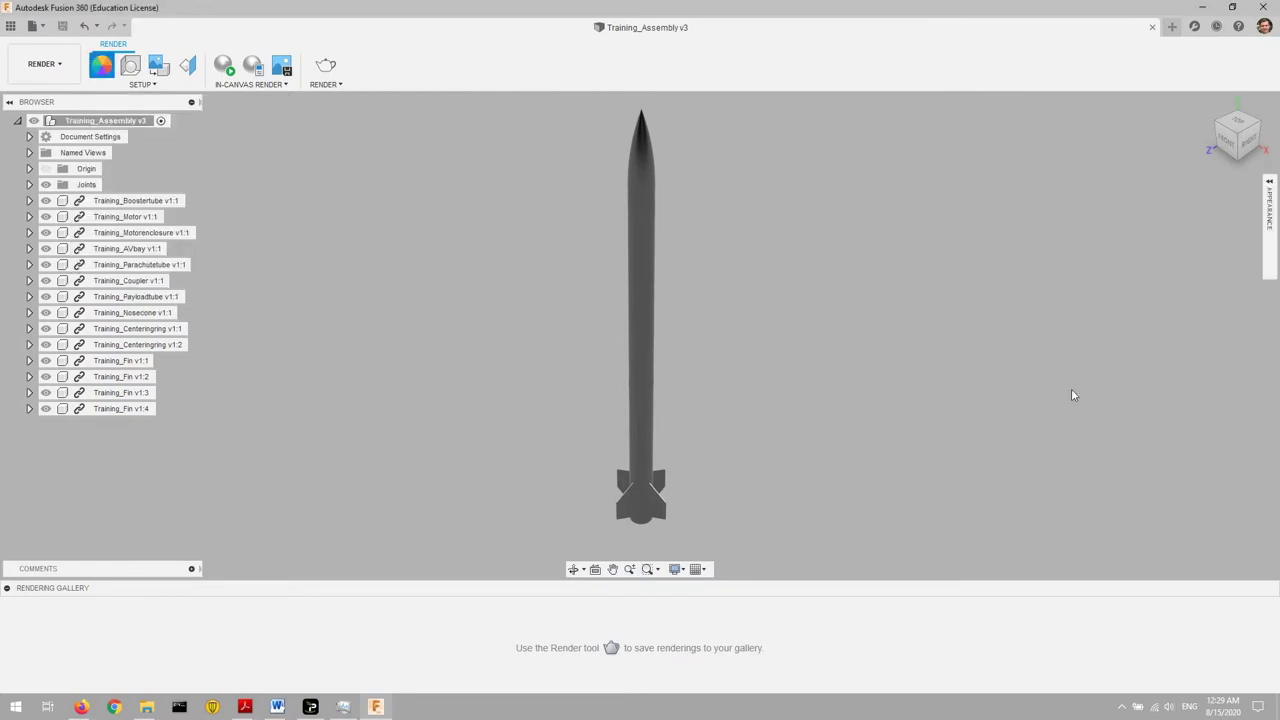
click(1267, 200)
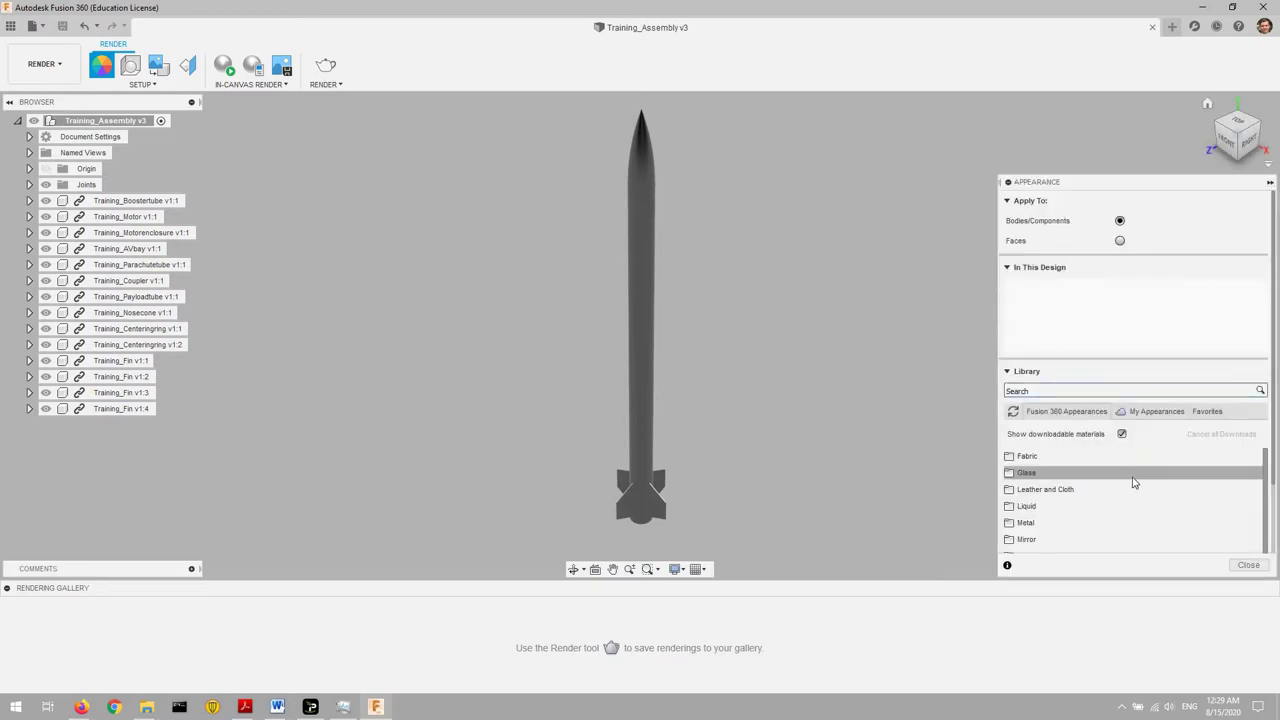
scroll(1134, 483, down, 2)
scroll(1134, 483, down, 1)
scroll(1134, 483, up, 2)
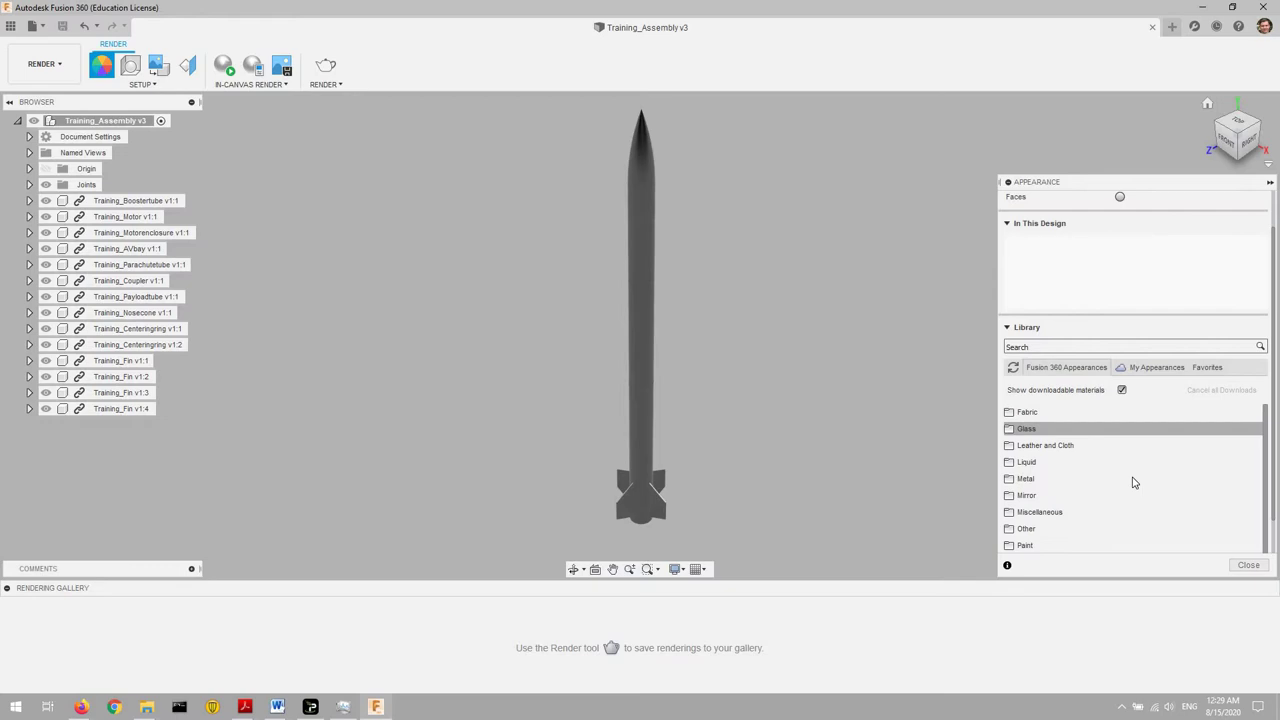
scroll(1134, 483, down, 1)
scroll(1134, 483, down, 1)
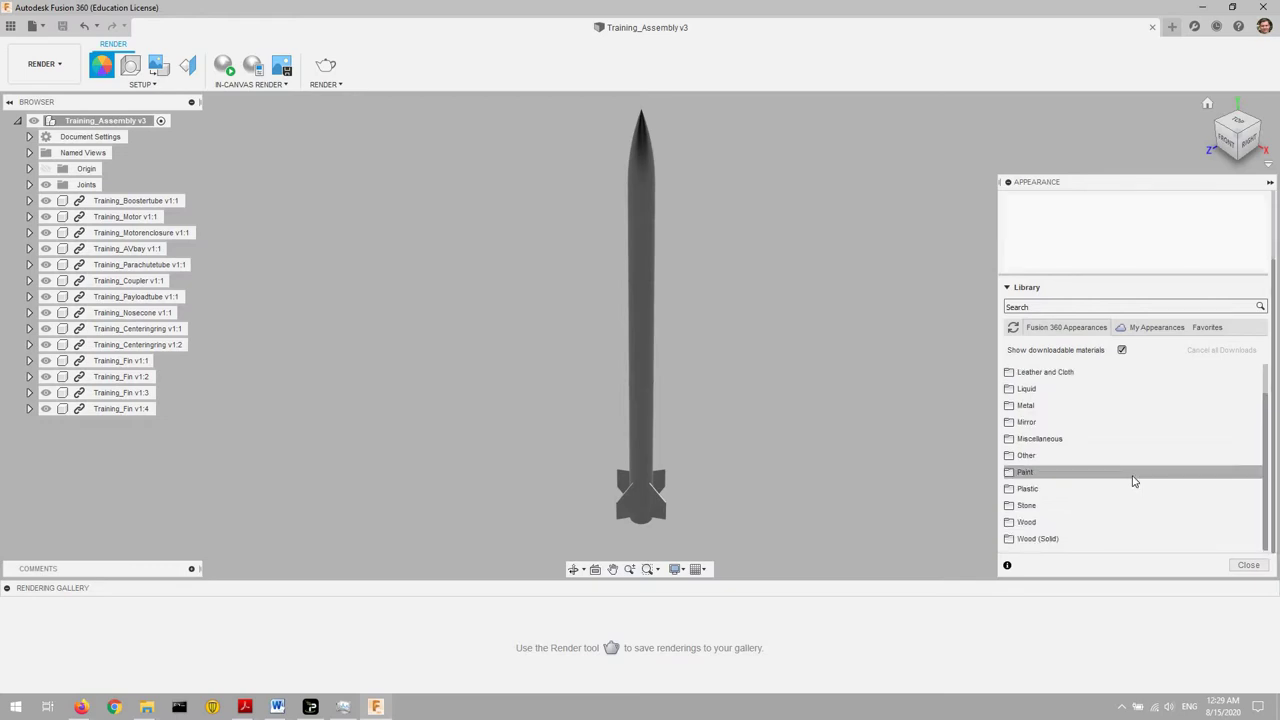
scroll(1134, 483, up, 1)
scroll(1134, 483, up, 1)
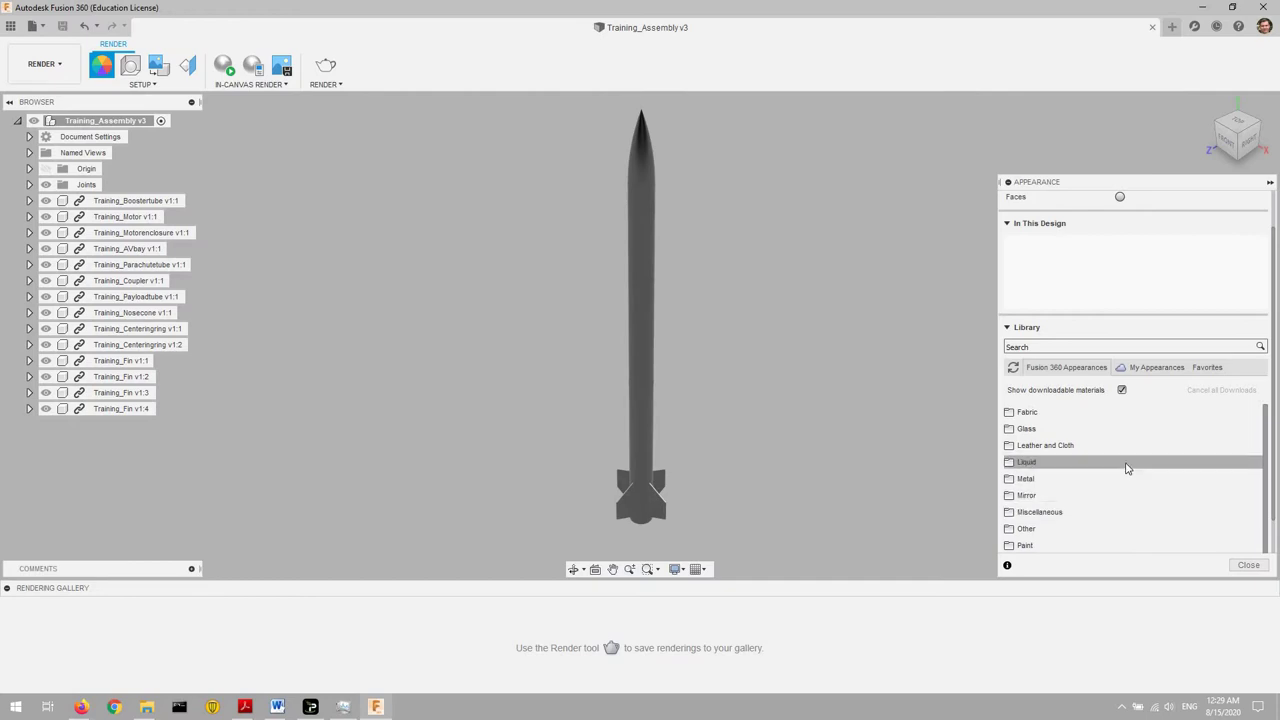
scroll(1100, 470, down, 1)
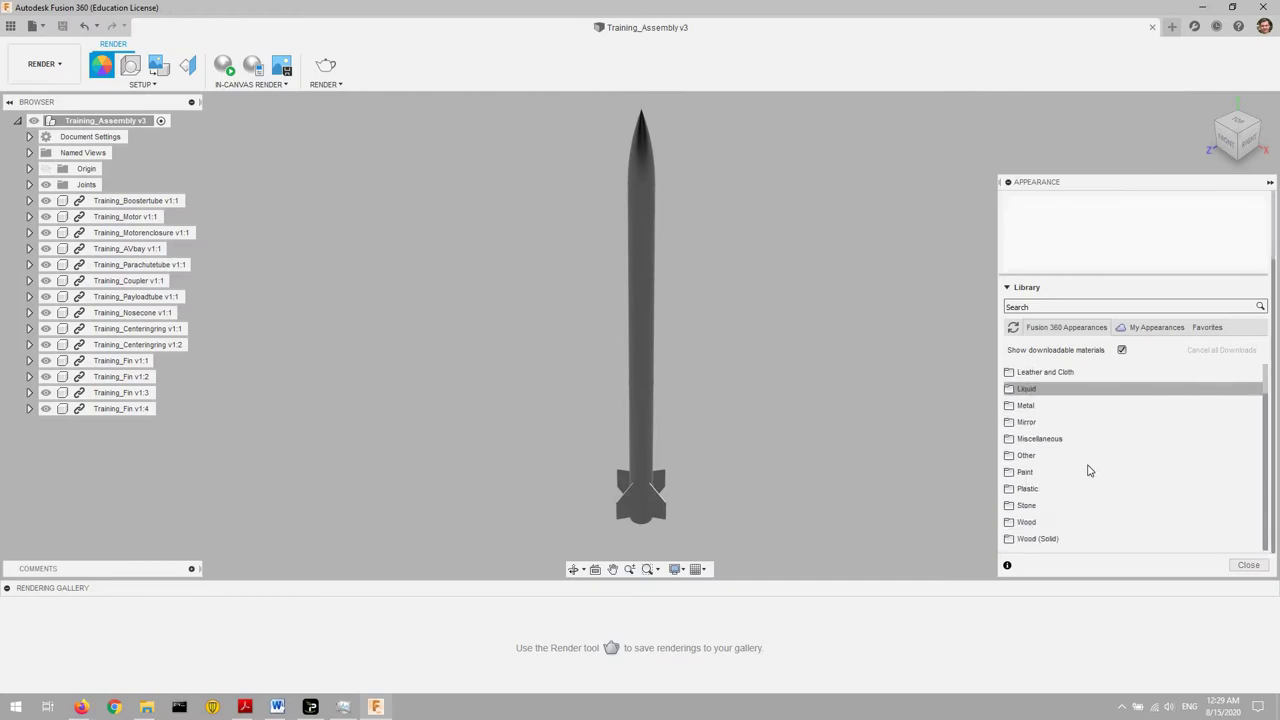
- Open Paint > Powder Coat Rough to list the Black, Blue, Dark Grey and Red paints
click(1082, 474)
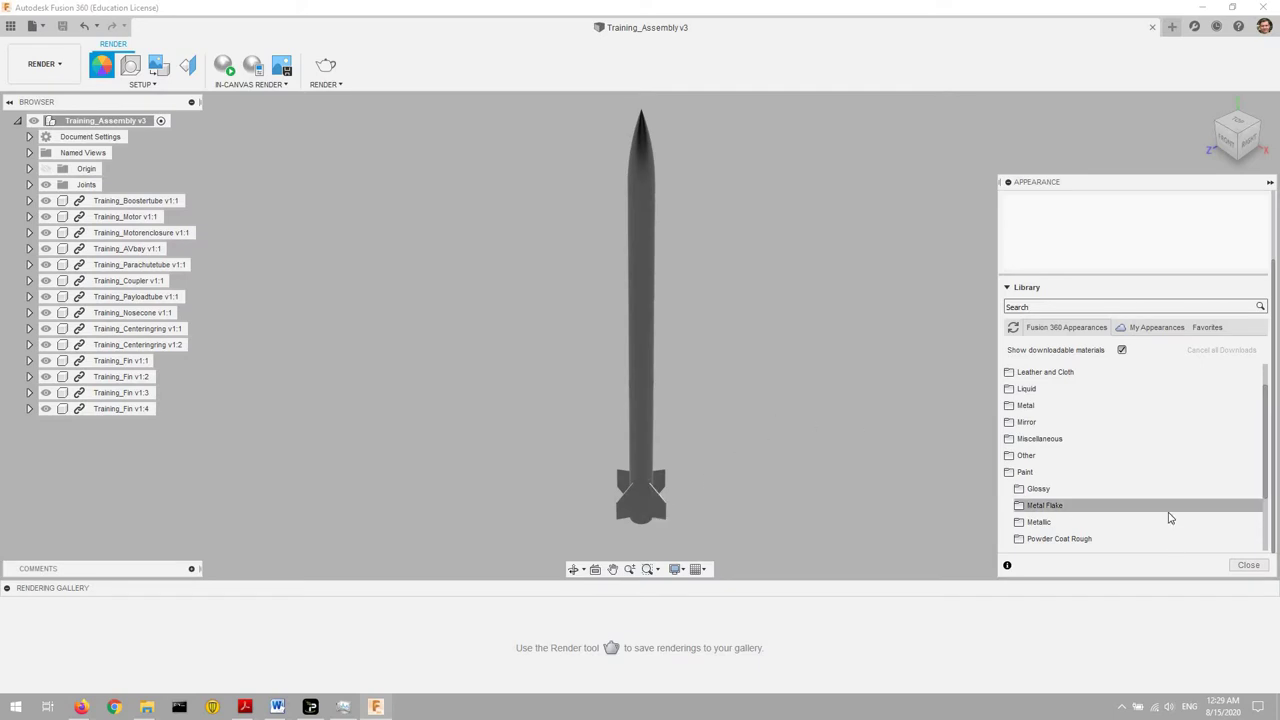
scroll(1160, 502, down, 1)
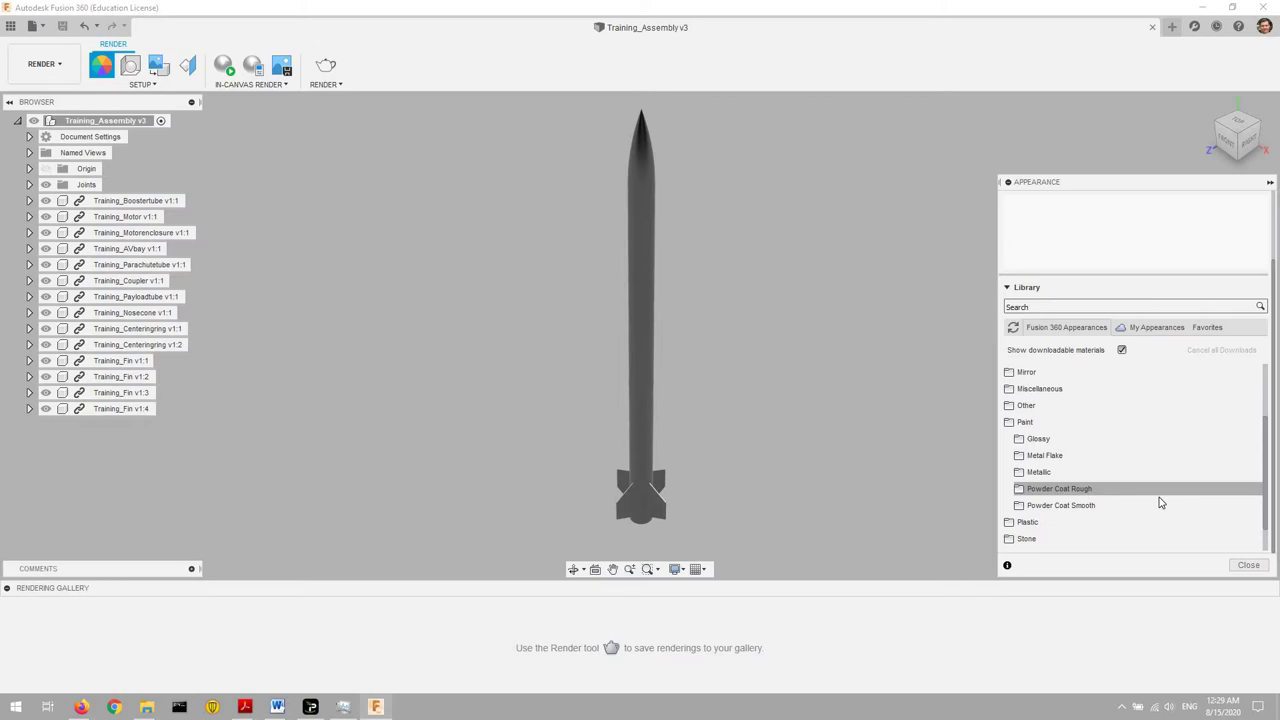
click(1163, 490)
scroll(1160, 488, down, 1)
scroll(1148, 476, down, 1)
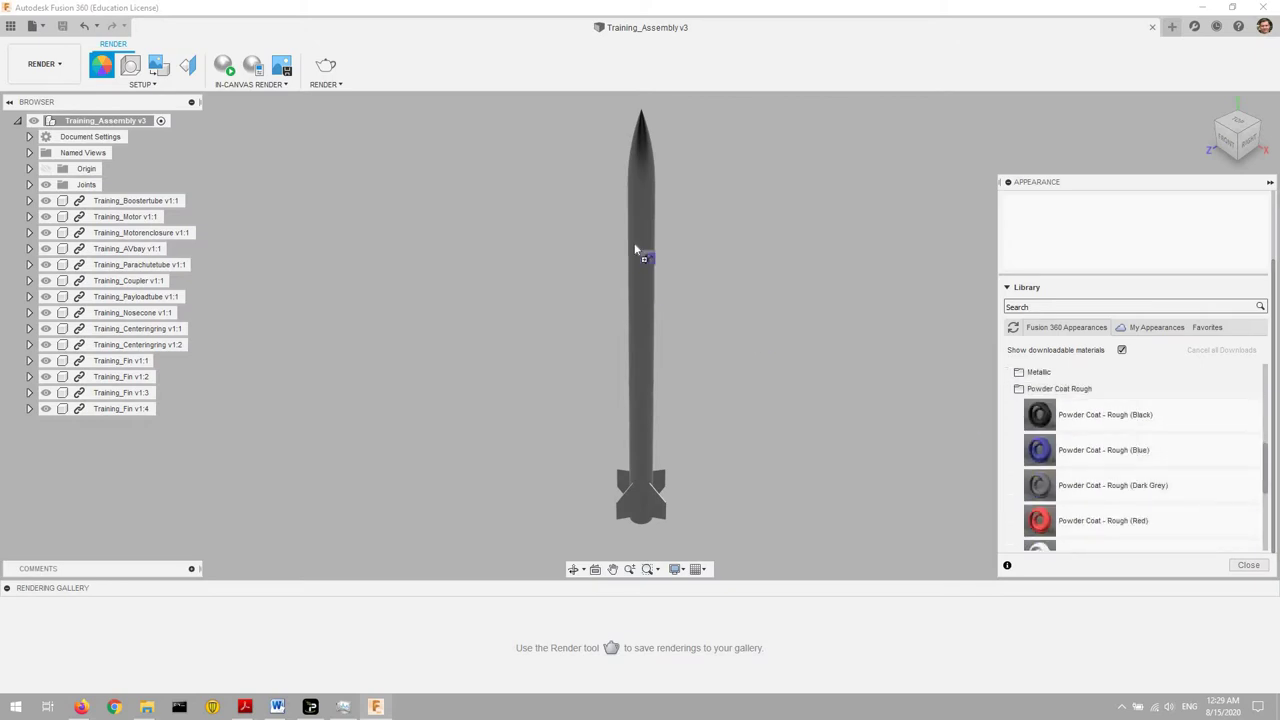
- Paint the payload, parachute and lower body tubes with rough blue powder coat
drag(749, 333, 646, 240)
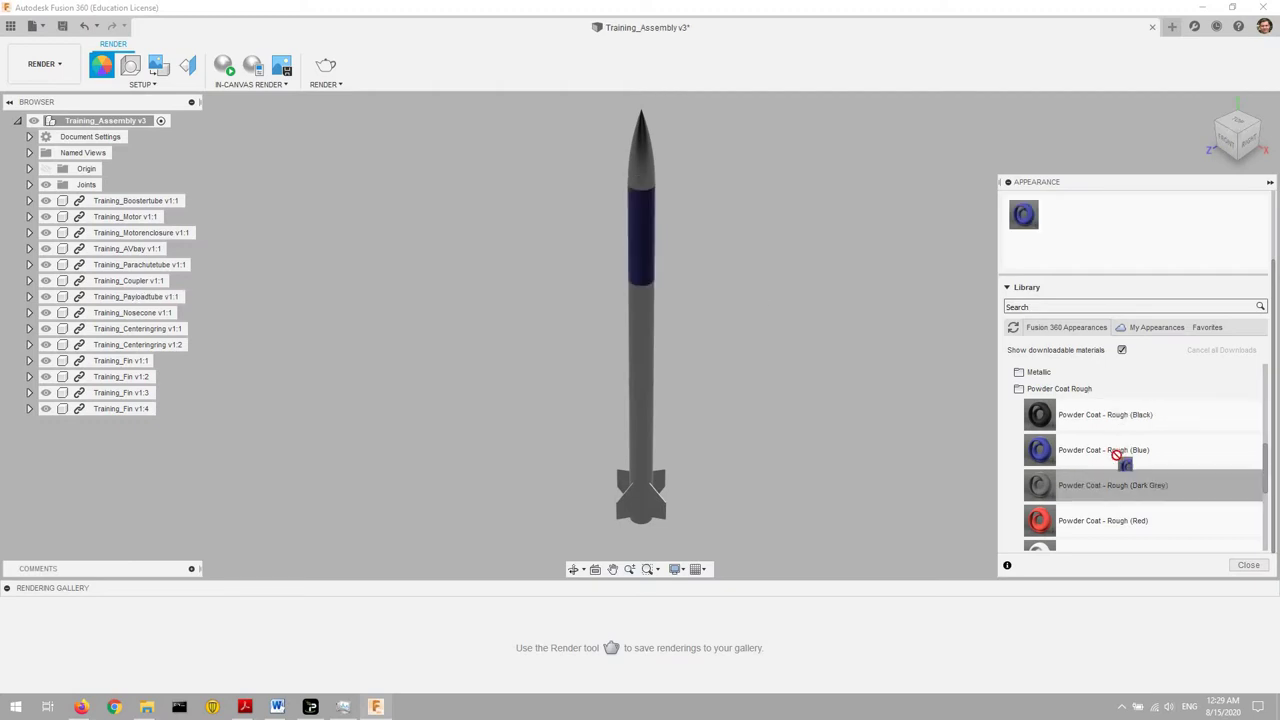
drag(1100, 452, 642, 327)
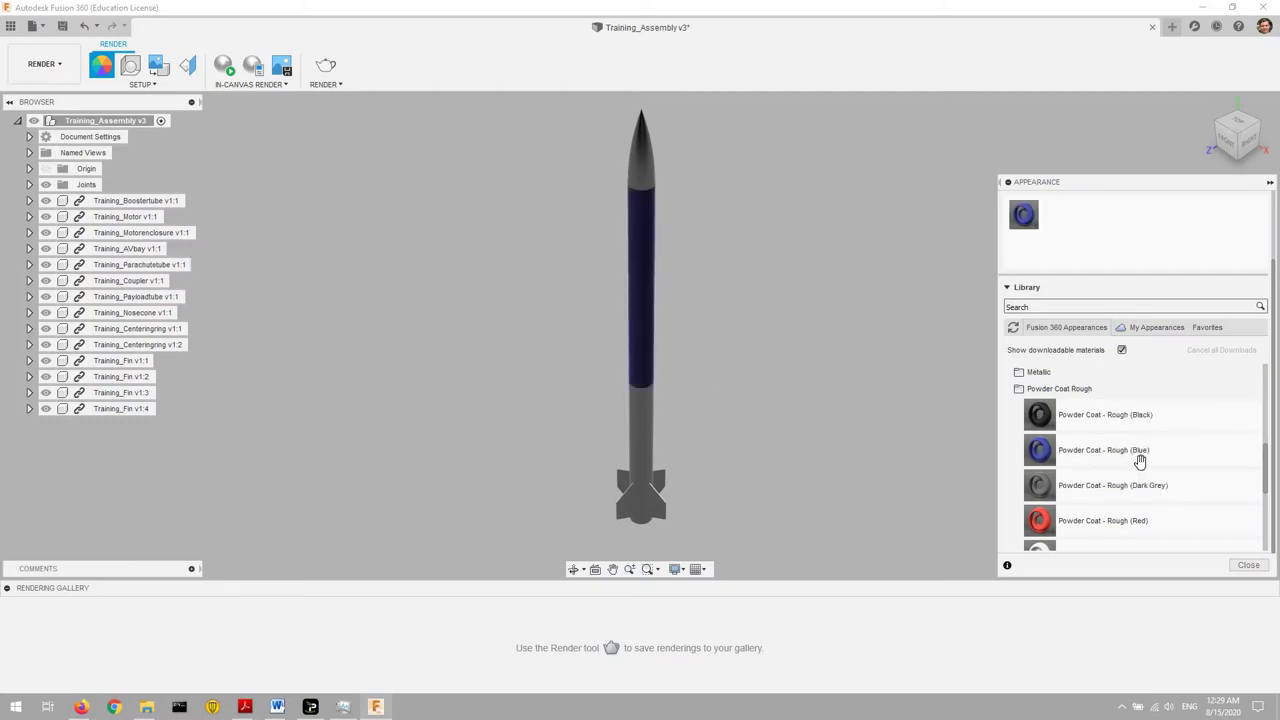
drag(1060, 452, 645, 465)
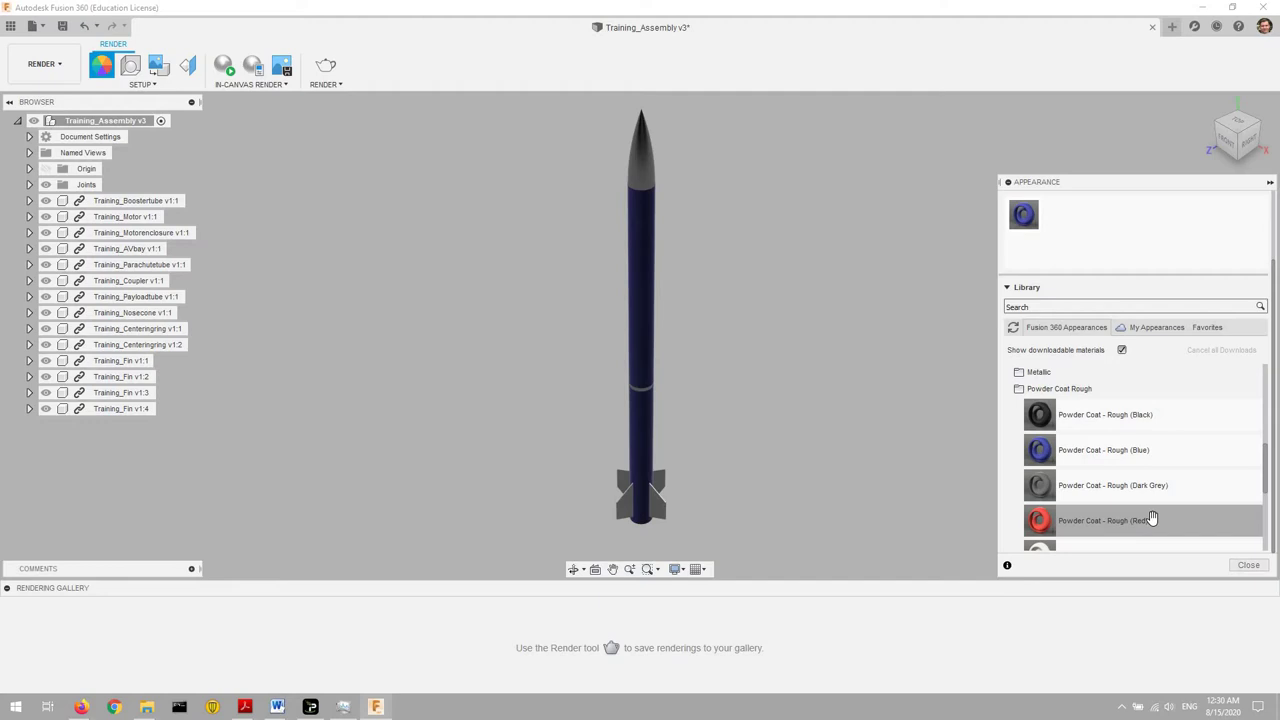
- Paint all four fins with rough red powder coat
drag(1152, 519, 636, 510)
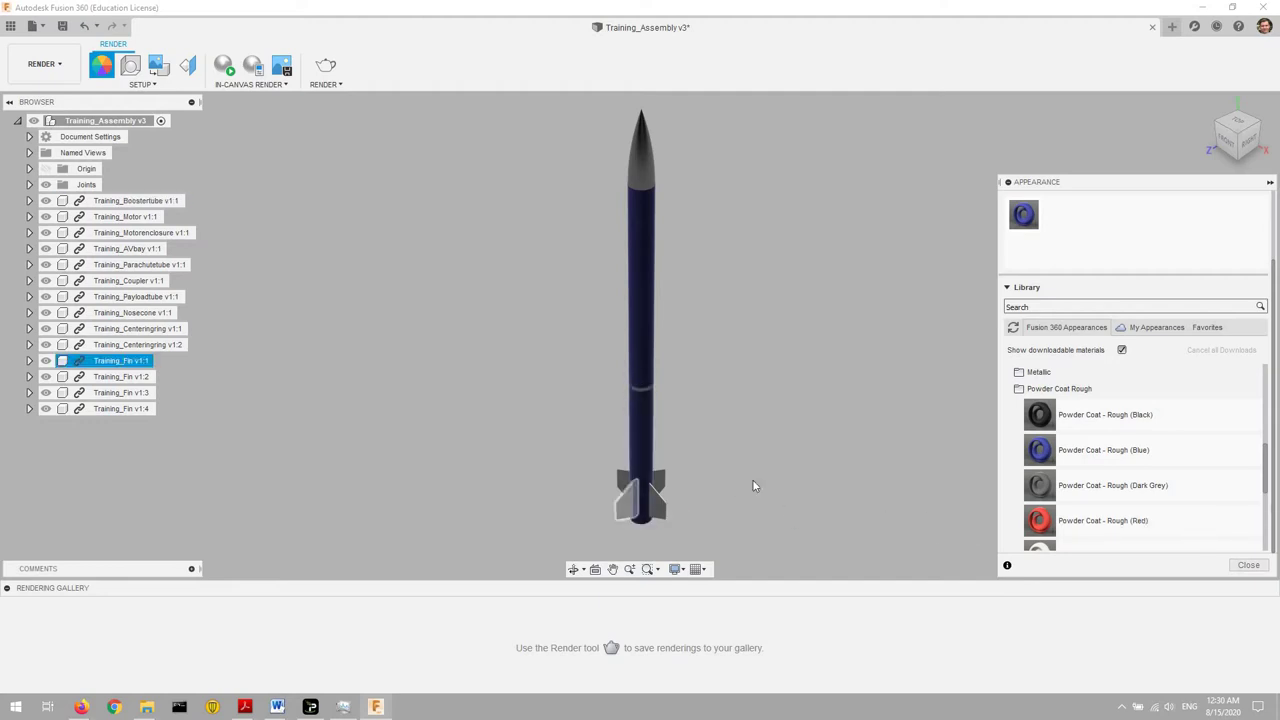
drag(1078, 521, 675, 512)
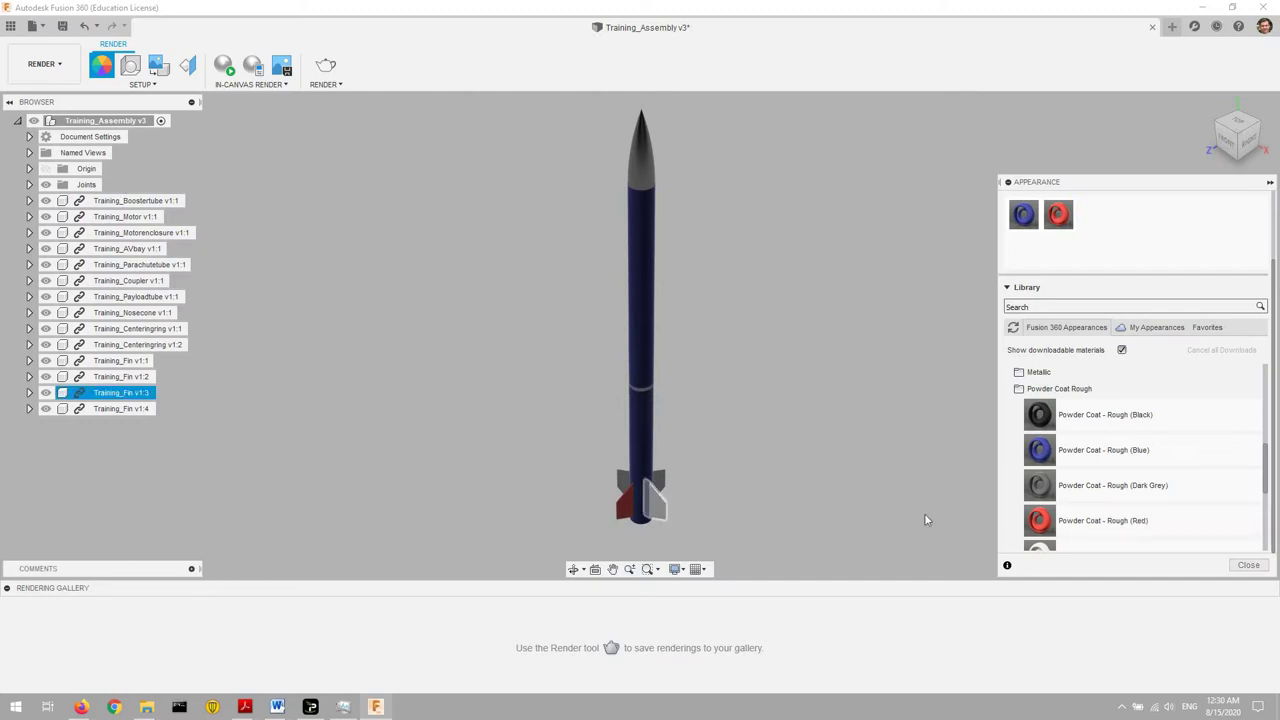
drag(1100, 522, 674, 484)
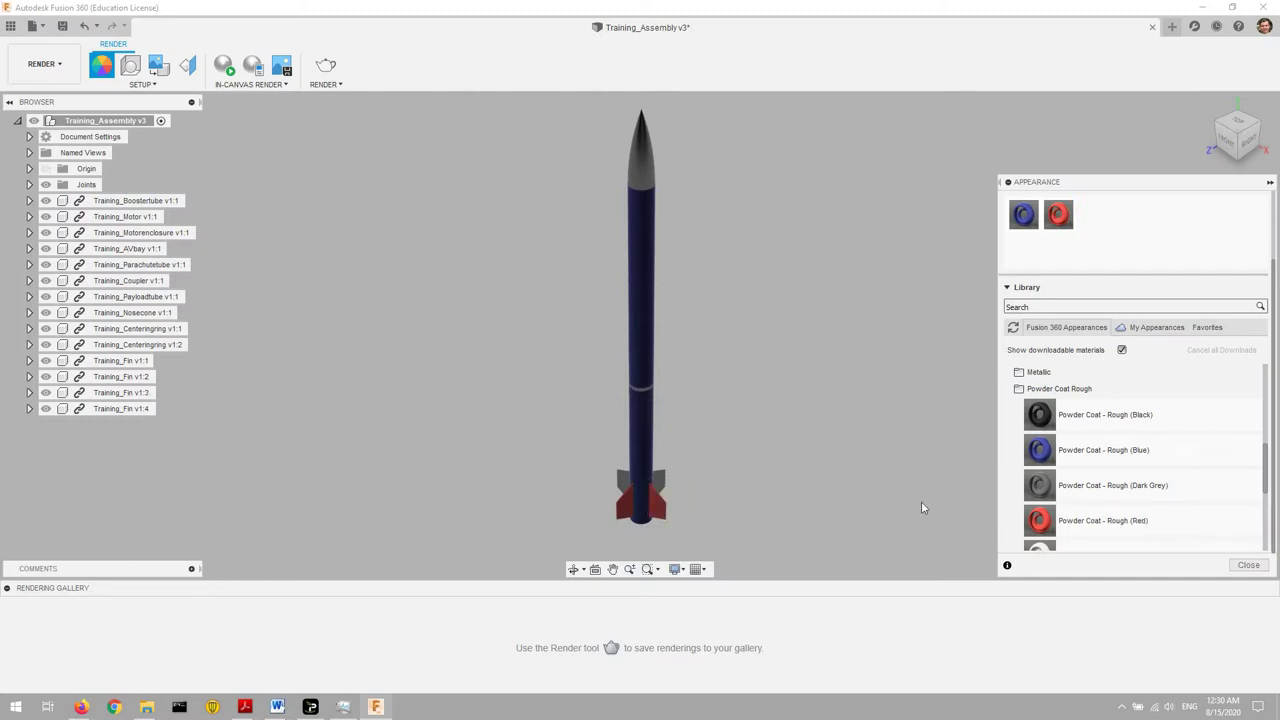
drag(1100, 521, 628, 492)
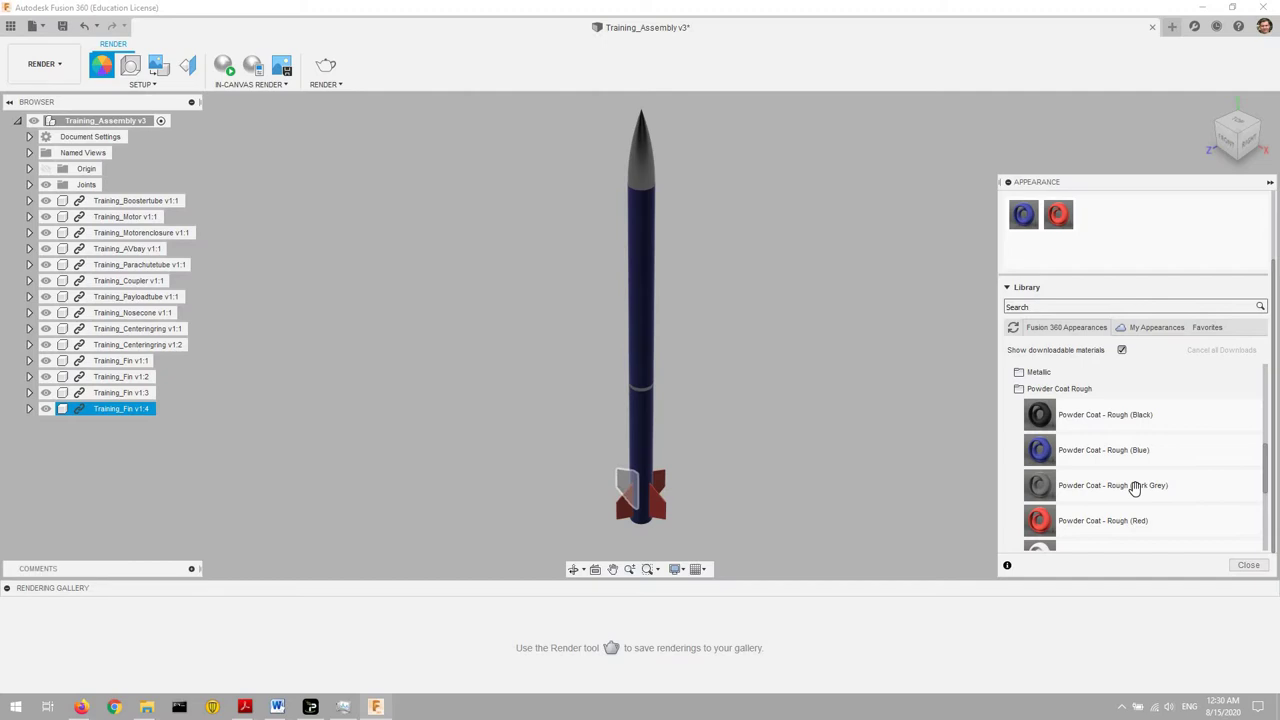
- Make the nose cone white and the AV bay rough black, then orbit to view the tail end-on
scroll(1150, 490, down, 1)
mouse_move(1140, 452)
mouse_down()
mouse_move(660, 113)
mouse_move(633, 154)
mouse_up()
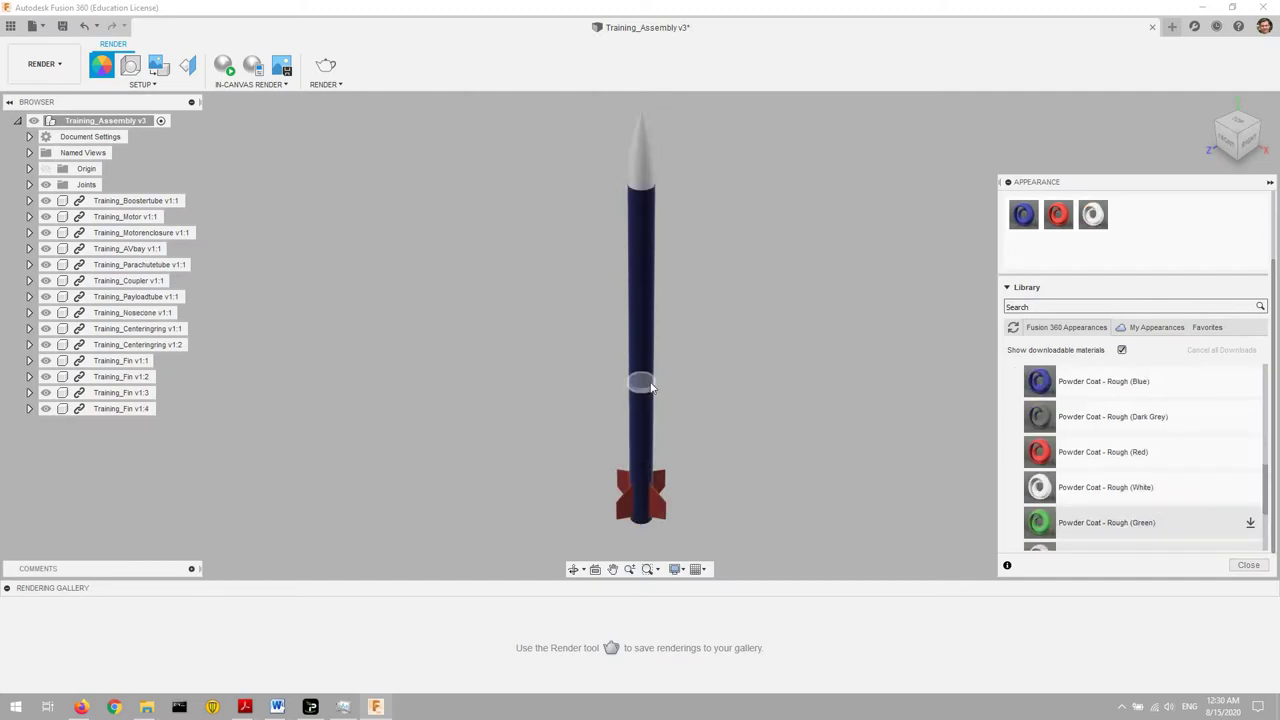
scroll(649, 387, up, 2)
scroll(1197, 422, up, 2)
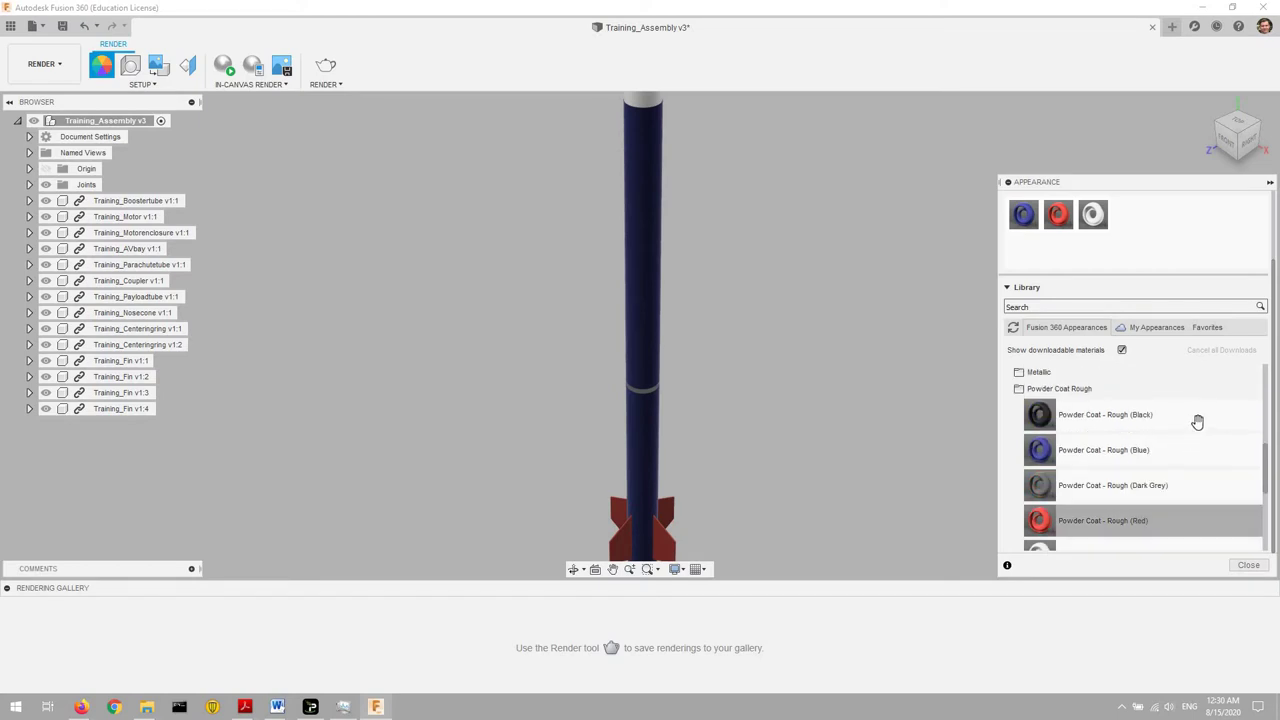
drag(1197, 422, 650, 400)
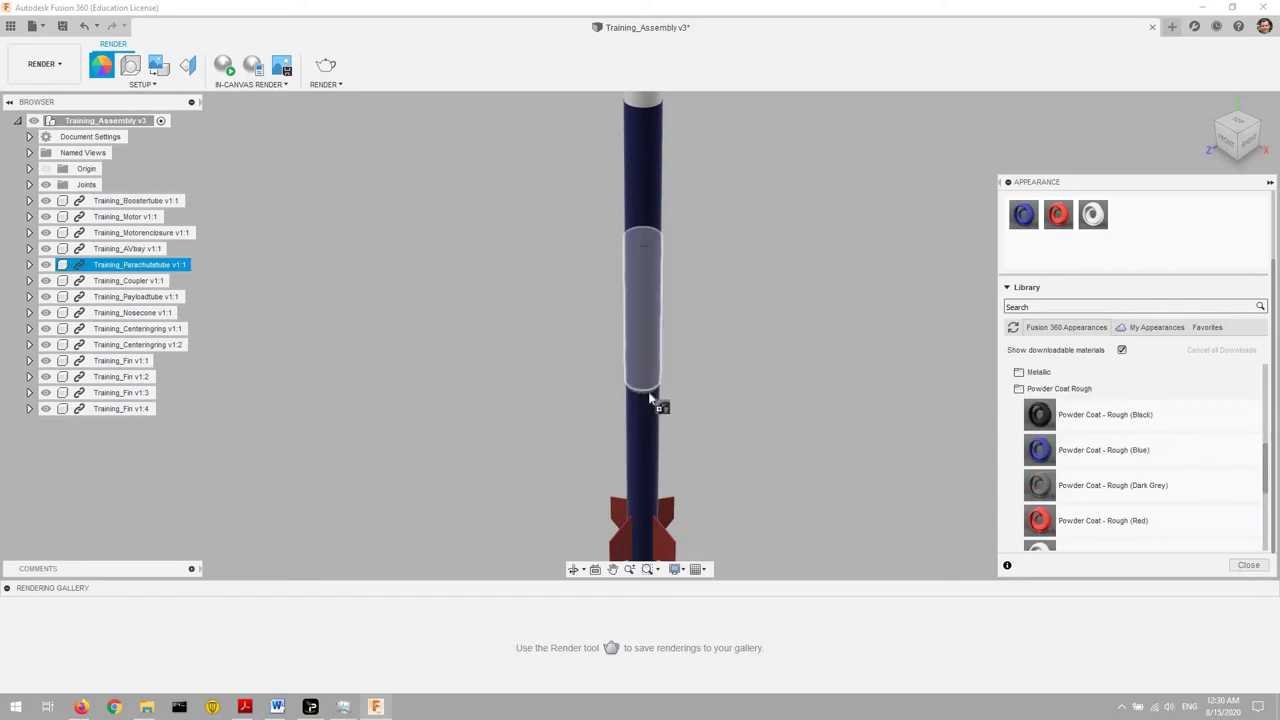
drag(650, 400, 646, 394)
shift+middle_drag(945, 363, 960, 400)
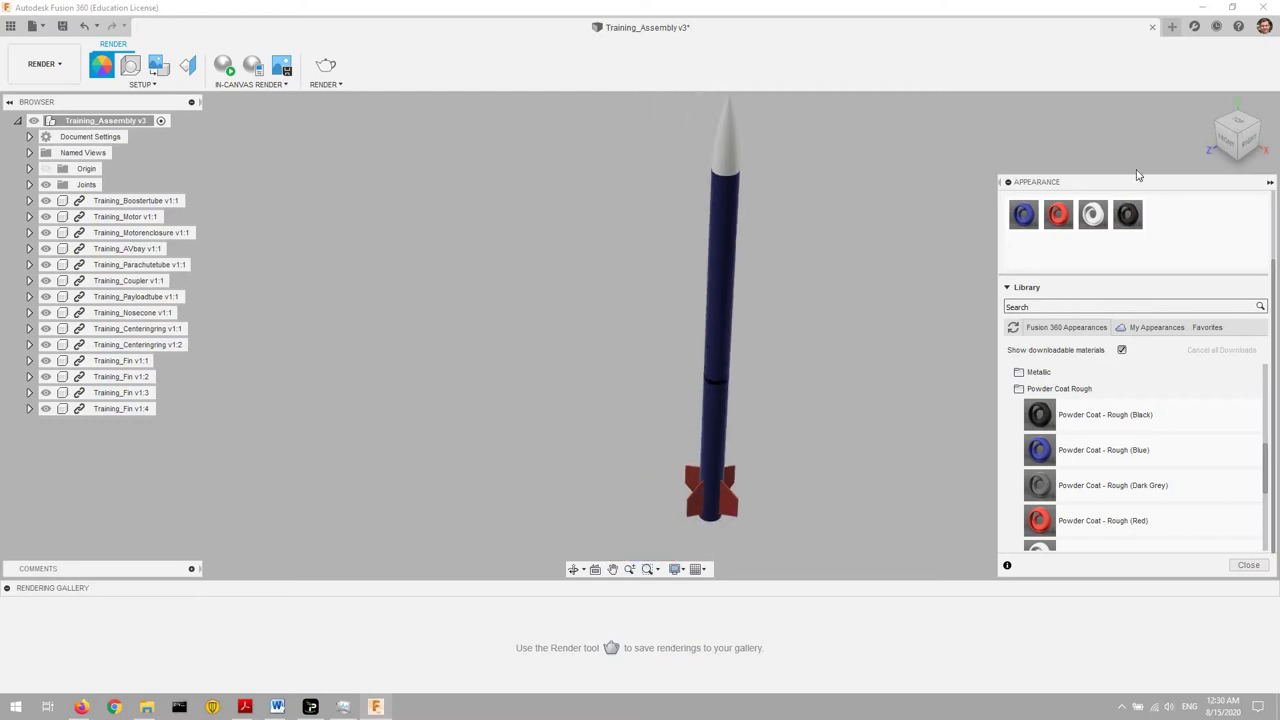
shift+middle_drag(700, 400, 662, 571)
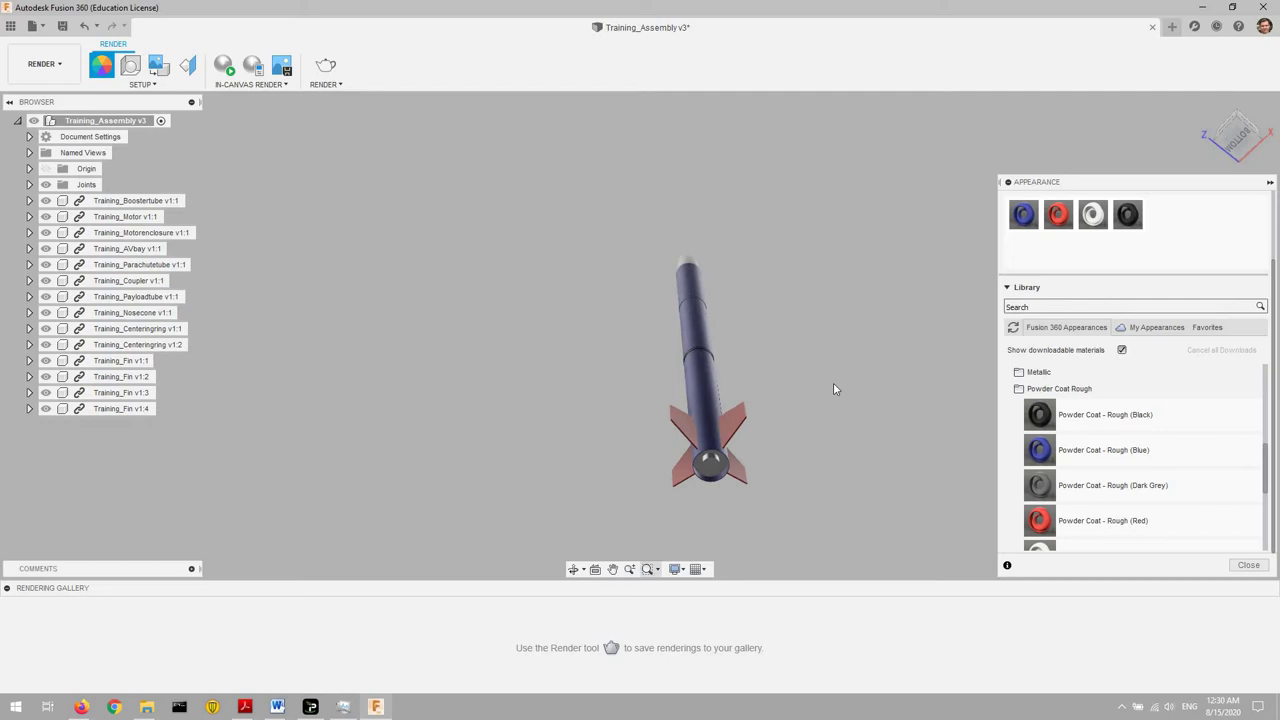
- Give the motor enclosure rough black and the tail part rough dark grey powder coat
scroll(865, 356, up, 3)
scroll(865, 356, up, 5)
drag(1157, 414, 657, 418)
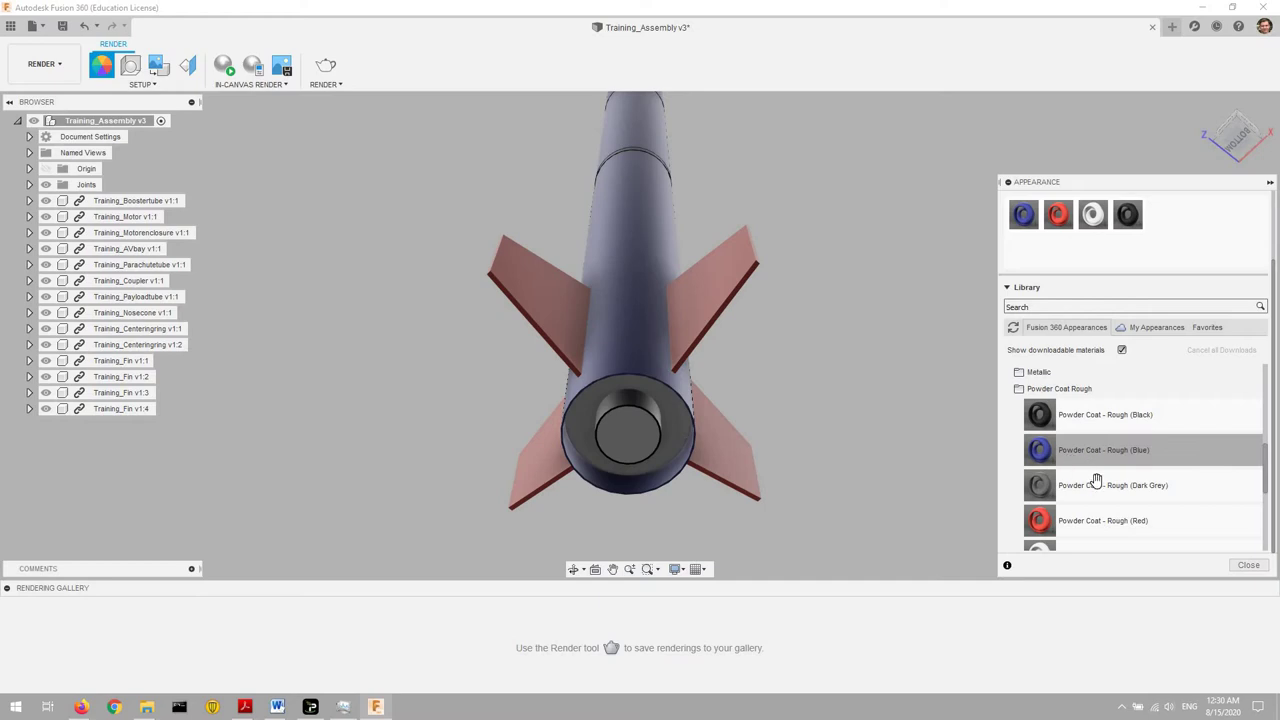
mouse_move(1094, 482)
mouse_down()
mouse_move(1012, 516)
mouse_move(643, 451)
mouse_up()
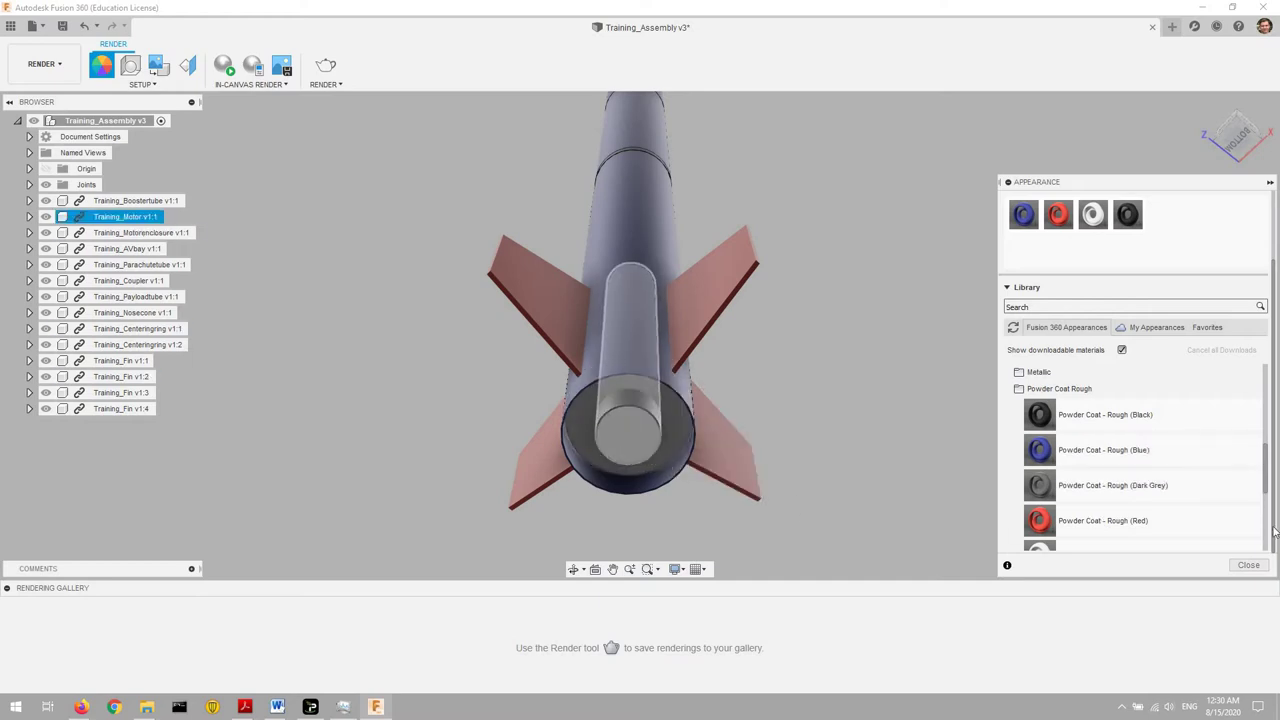
- Collapse the Powder Coat Rough category and expand the Plastic appearances
scroll(716, 310, up, 5)
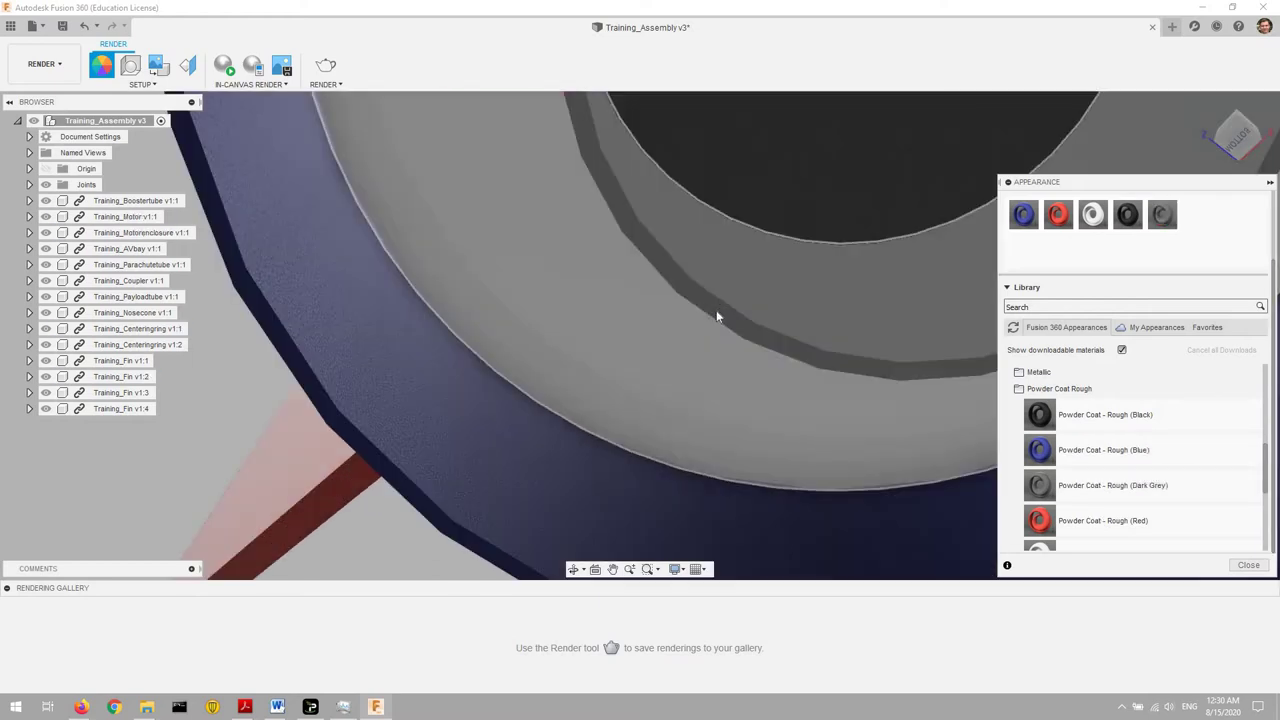
scroll(783, 294, up, 2)
scroll(783, 294, down, 6)
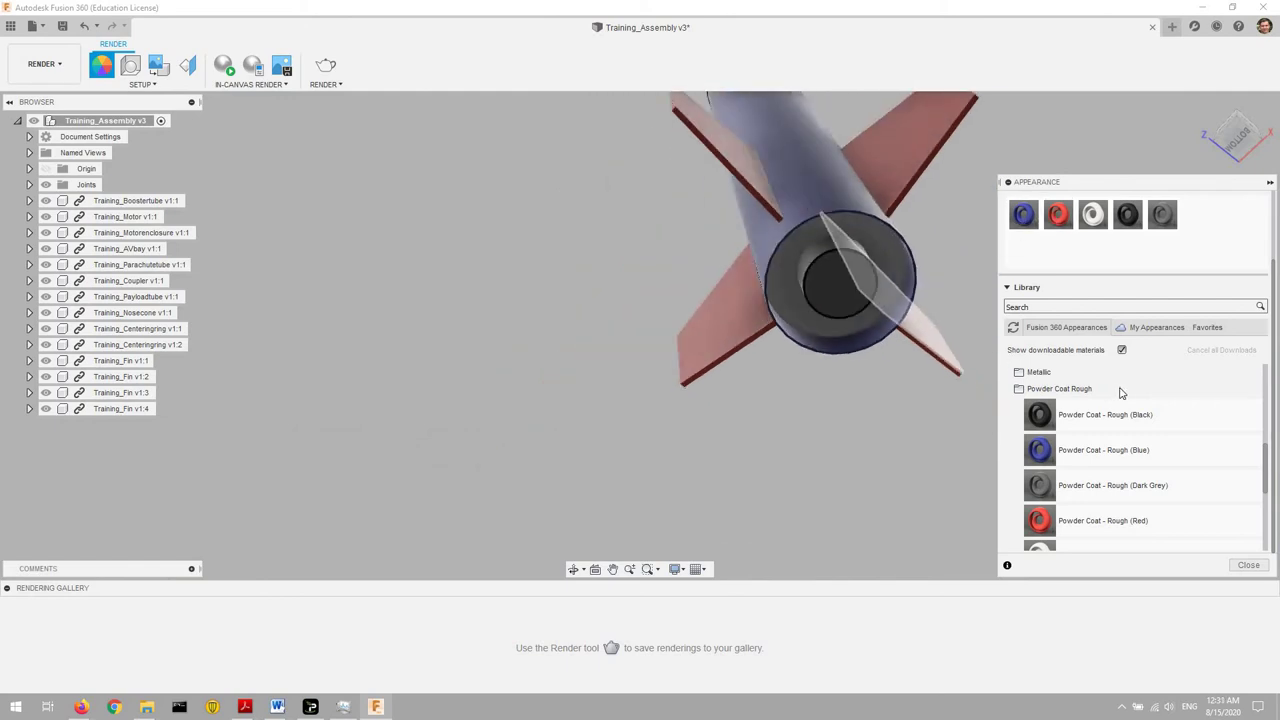
scroll(1135, 452, down, 3)
scroll(1135, 452, up, 3)
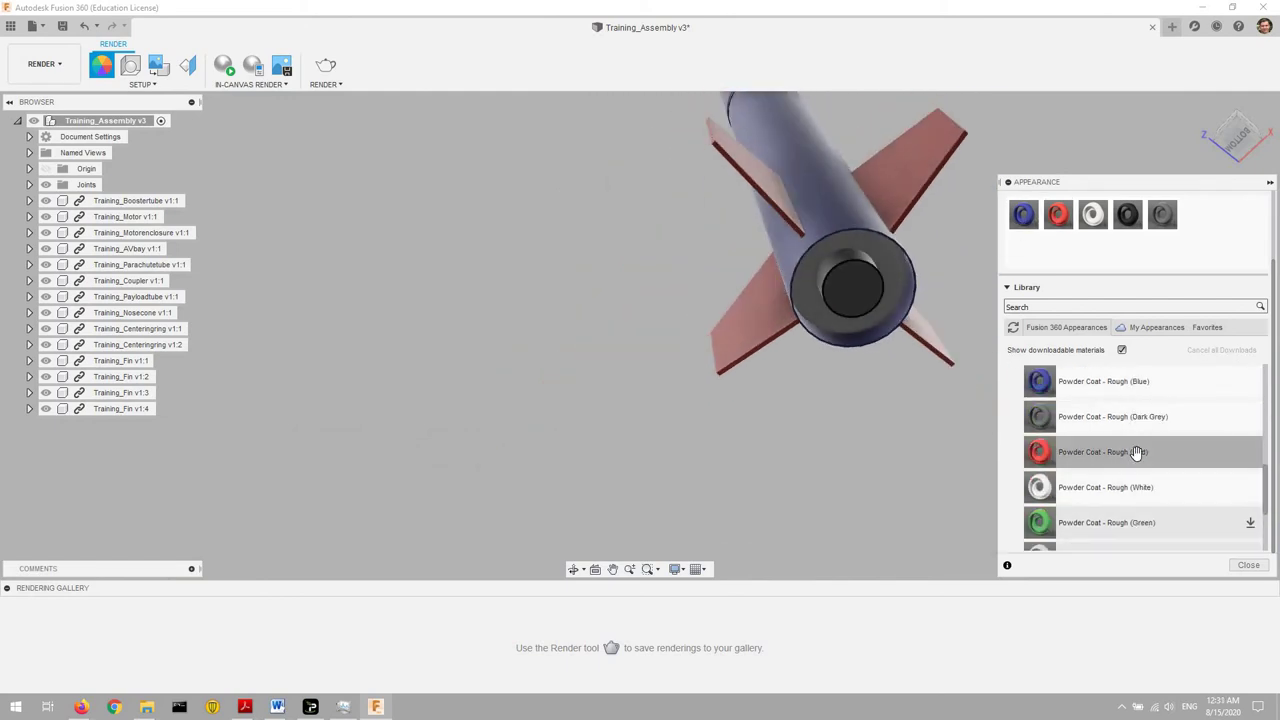
scroll(1133, 452, up, 3)
click(1132, 441)
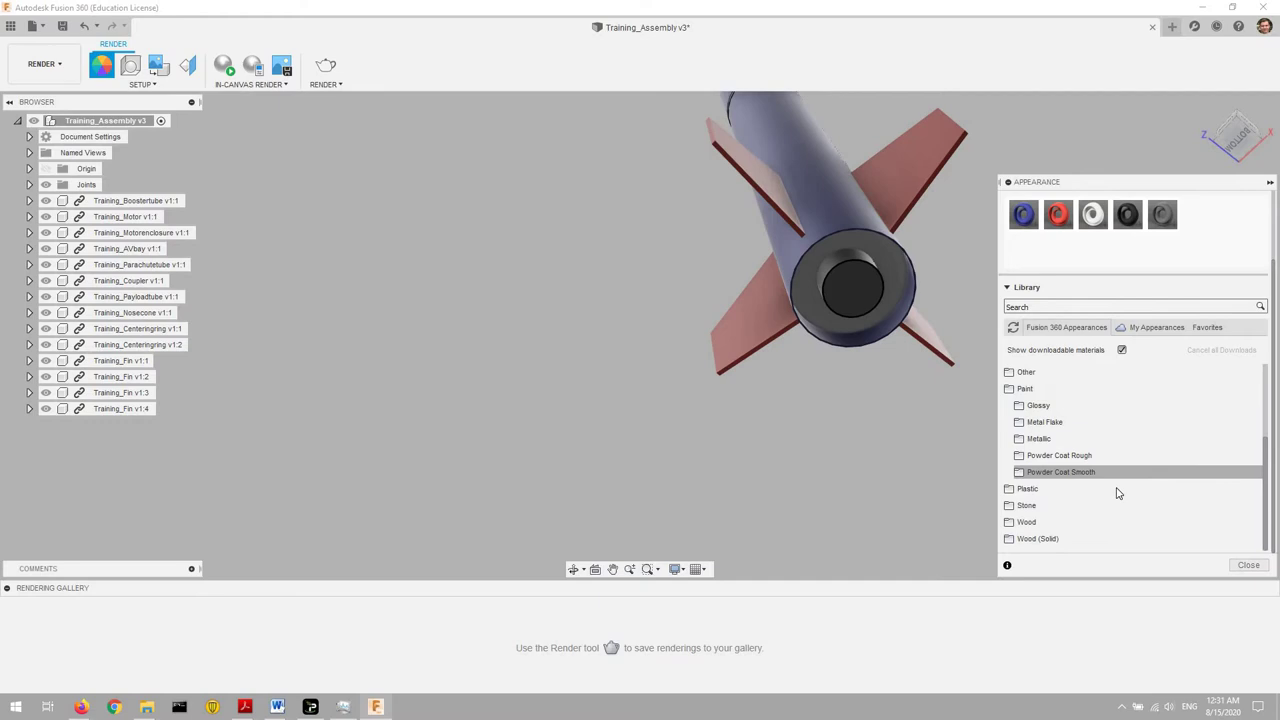
click(1125, 490)
- Apply white Acetal Resin to the motor, orbit to an upright side view, and close the library
scroll(1160, 498, down, 2)
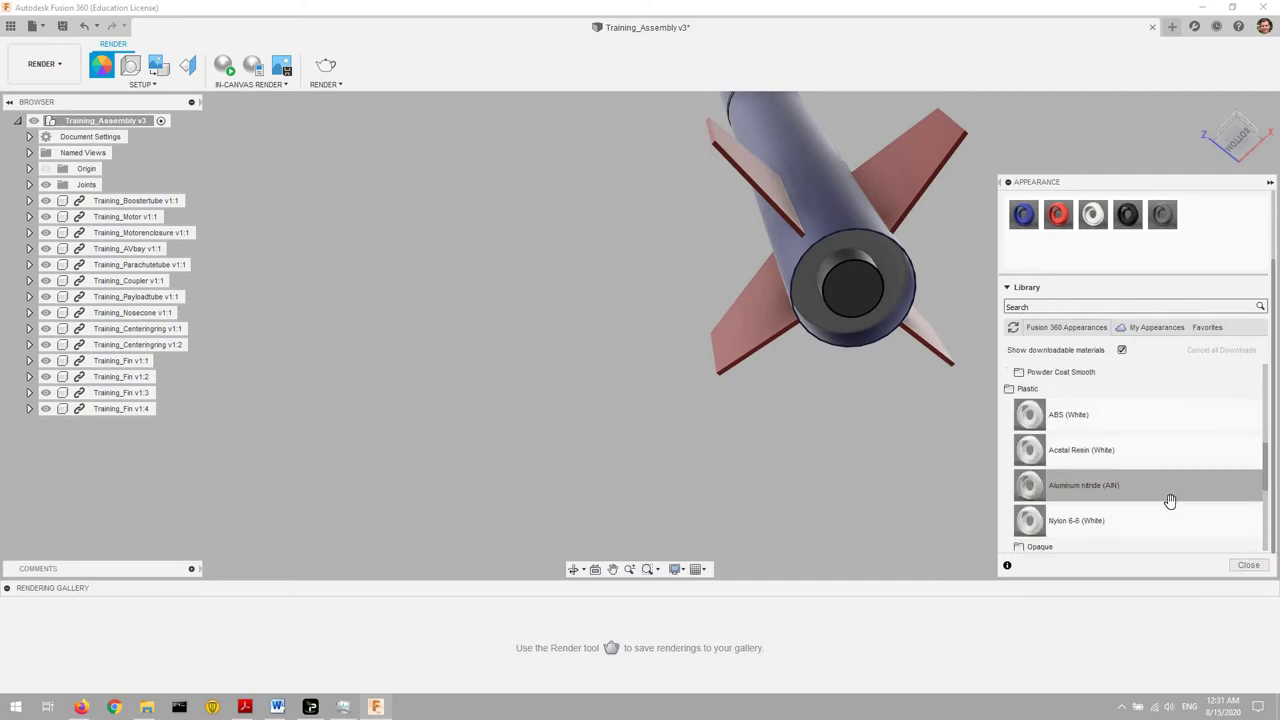
scroll(1170, 500, down, 1)
scroll(1170, 500, down, 1)
scroll(1170, 500, up, 1)
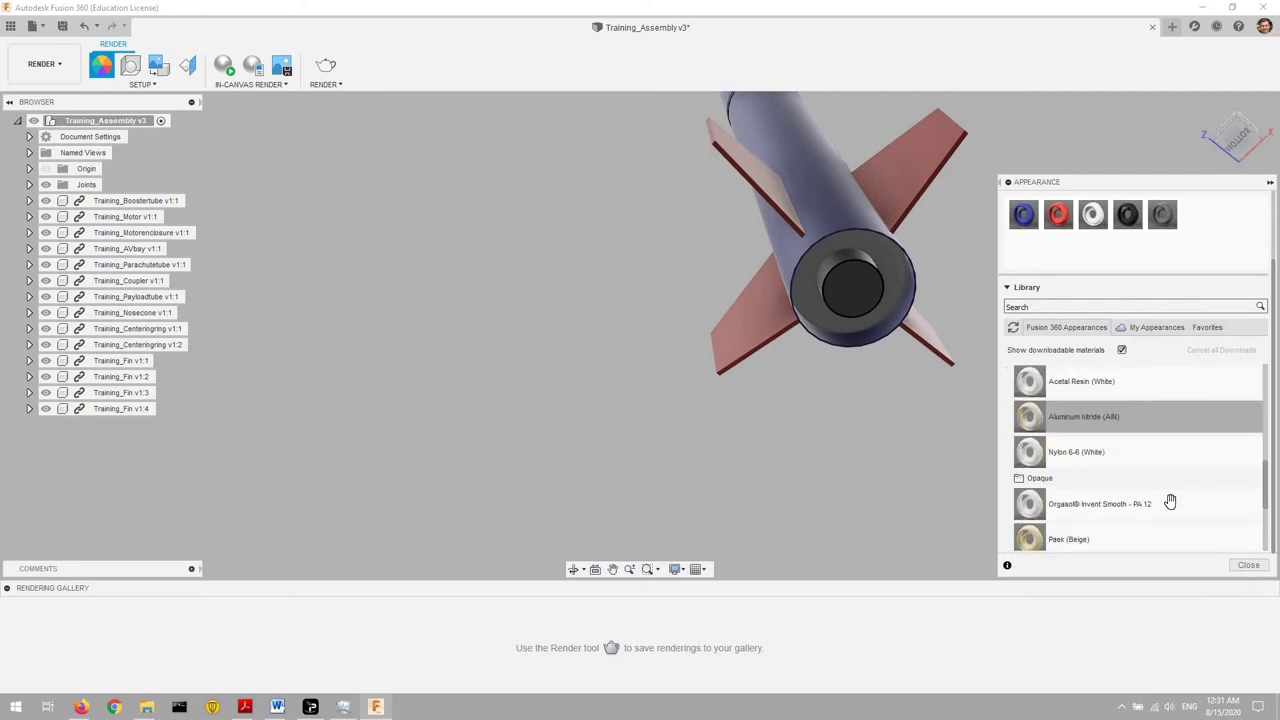
scroll(1170, 500, up, 1)
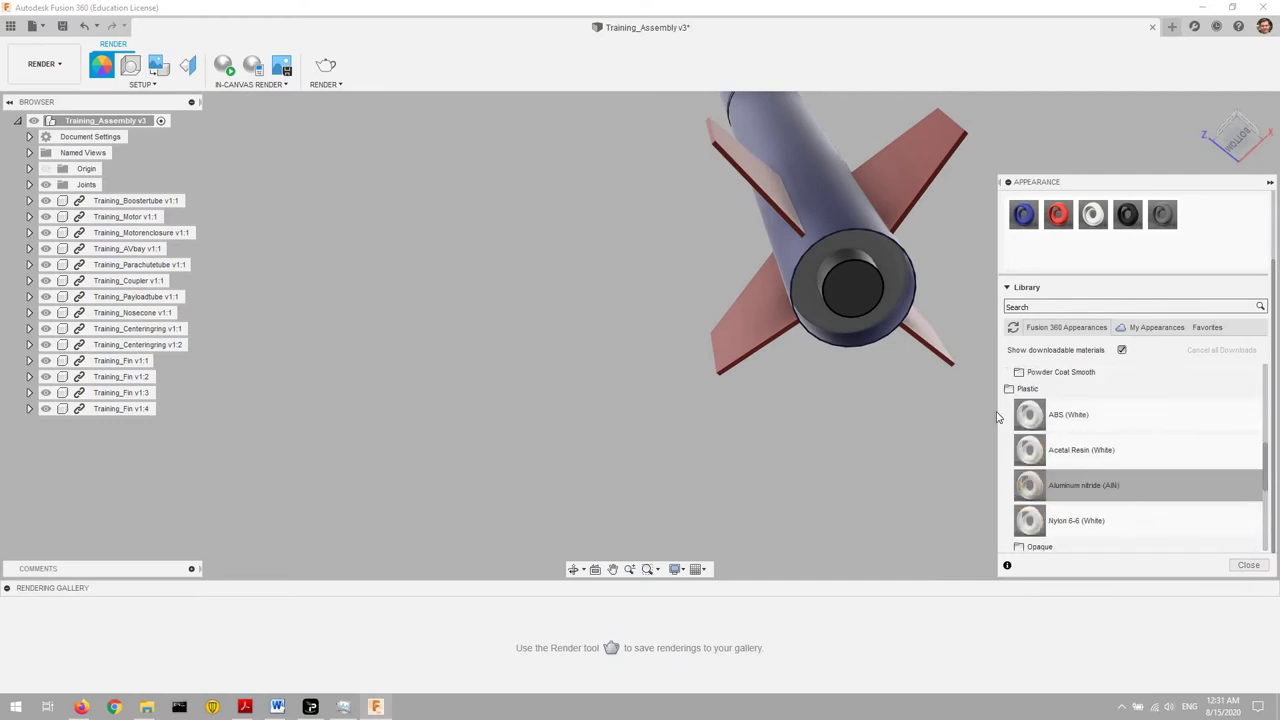
click(824, 301)
drag(1140, 452, 815, 313)
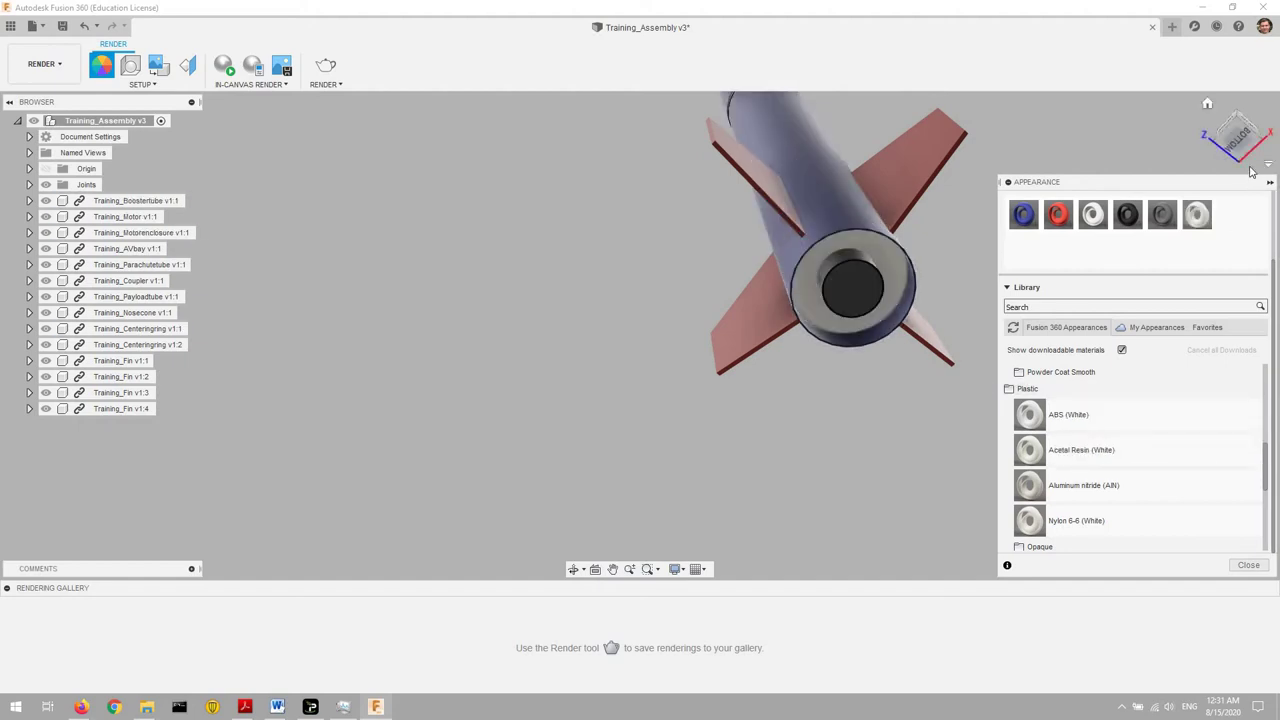
drag(1240, 148, 1205, 155)
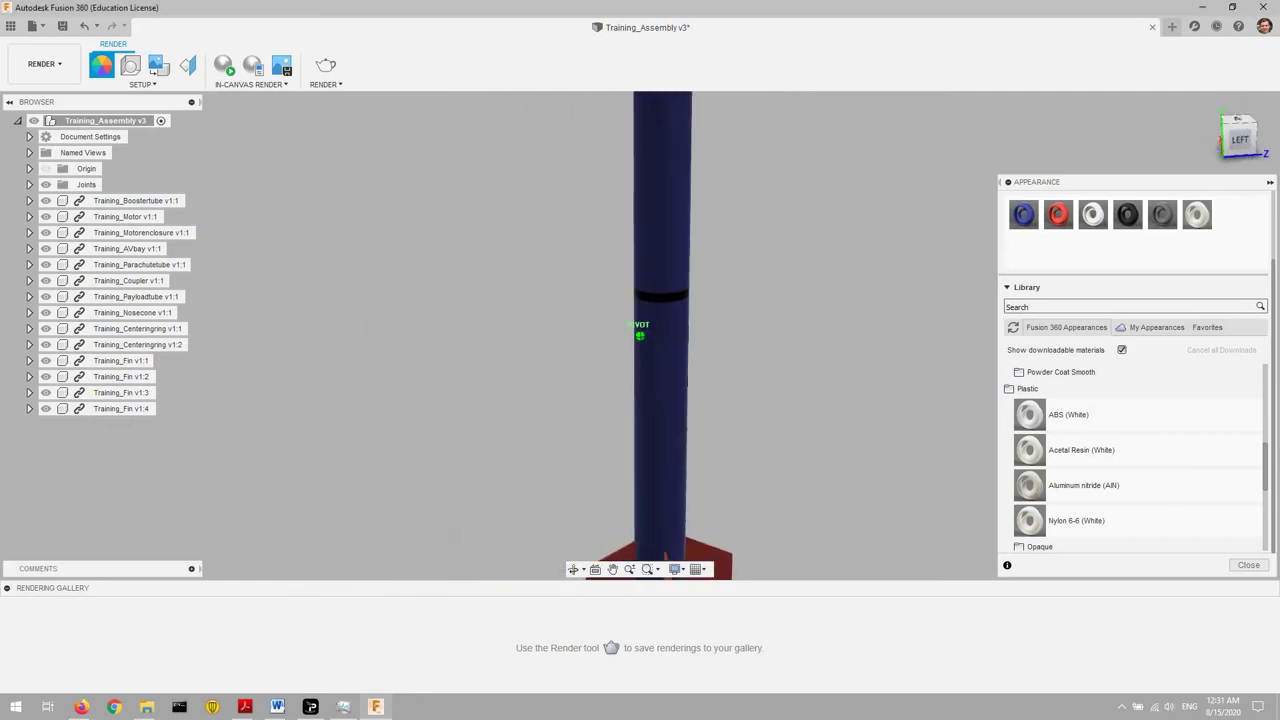
mouse_move(1205, 155)
mouse_down()
mouse_move(1230, 140)
mouse_move(1245, 150)
mouse_up()
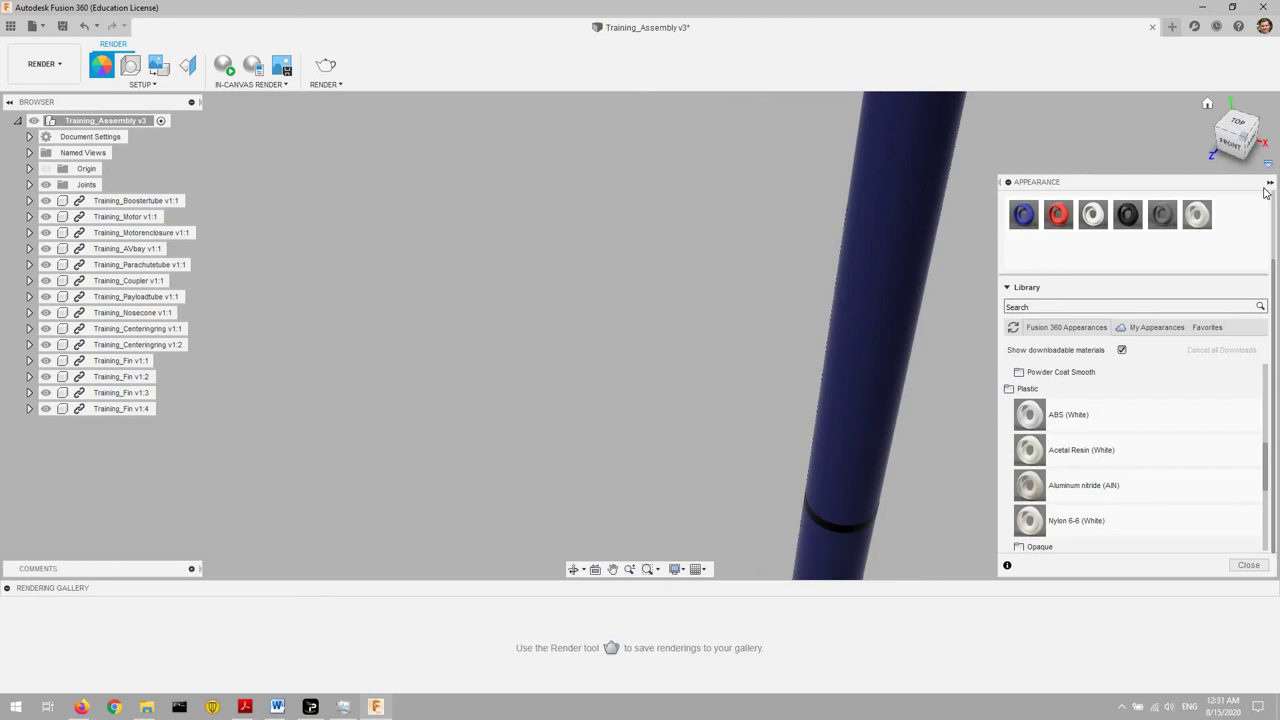
click(1270, 184)
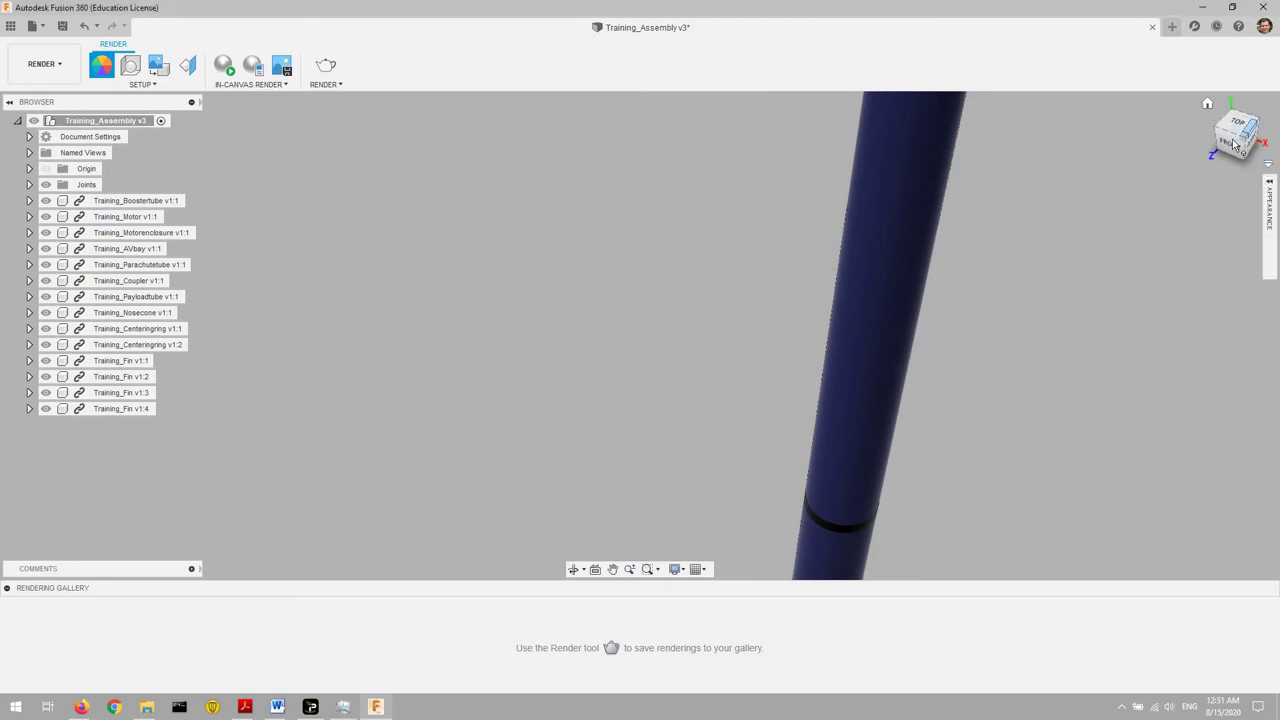
- Use the ViewCube, orbit, pan and zoom to centre the whole coloured rocket upright
click(1219, 133)
drag(1219, 133, 1228, 140)
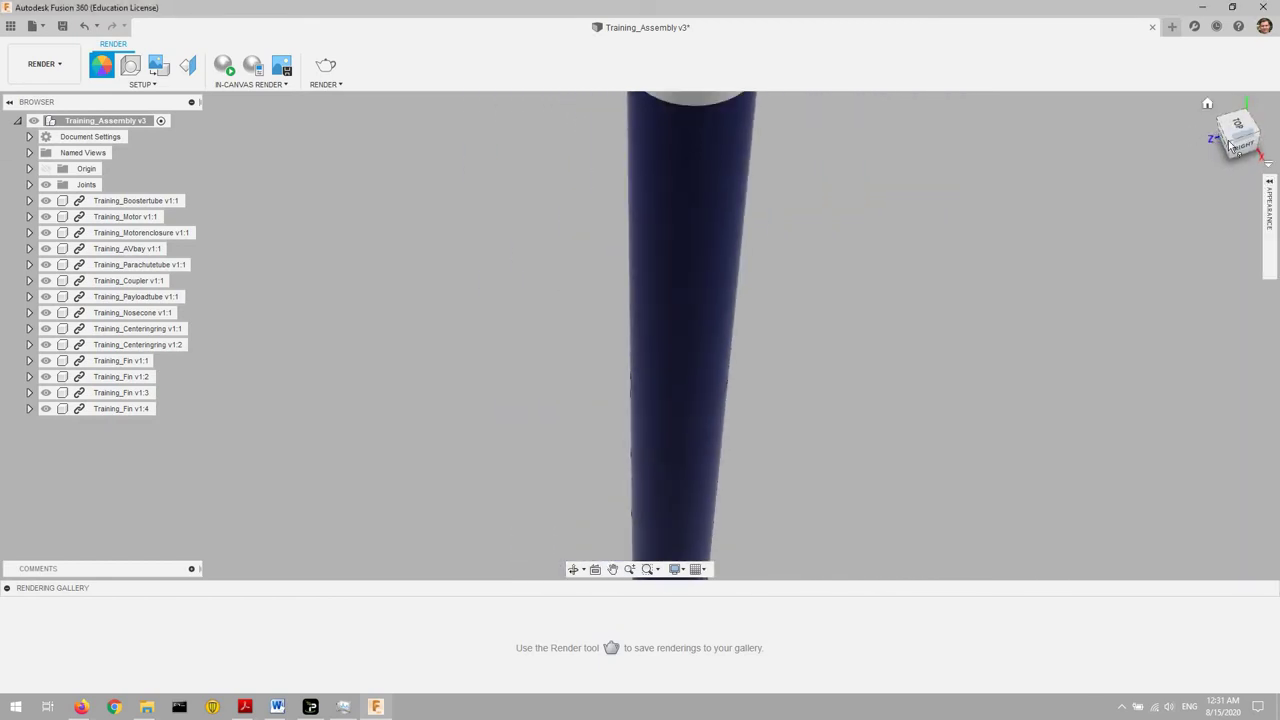
click(1228, 140)
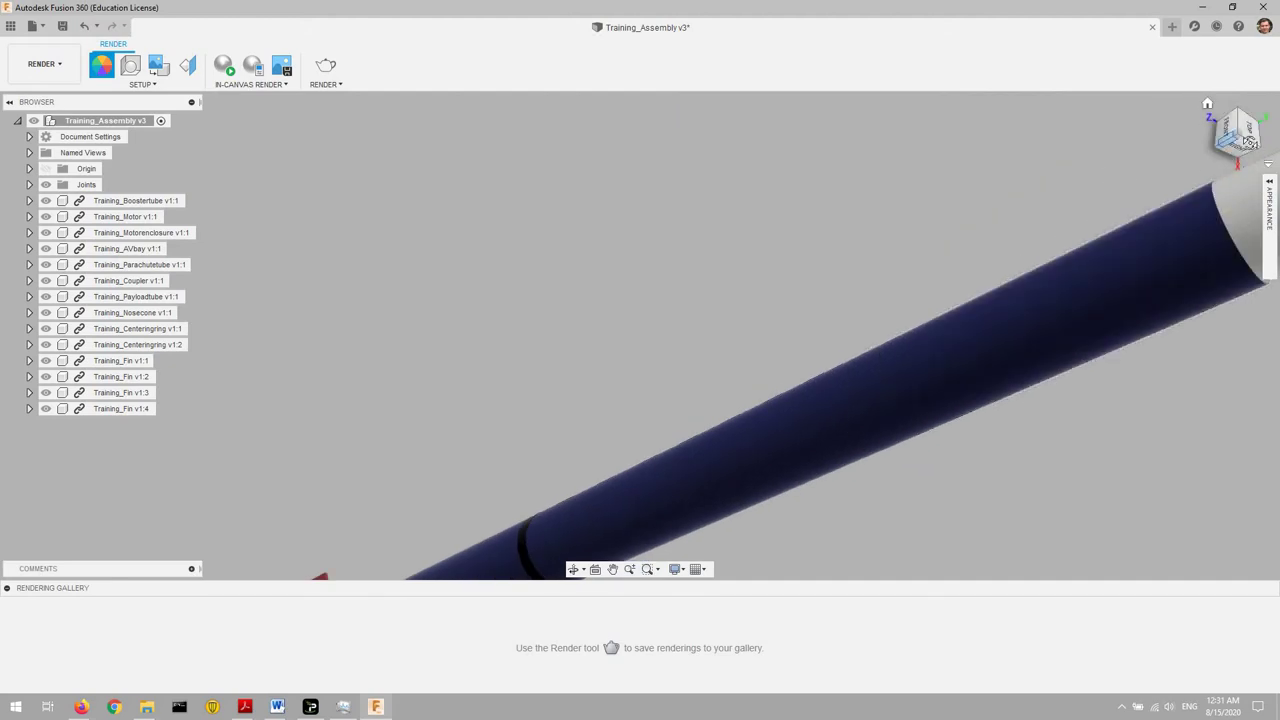
drag(1234, 138, 1237, 146)
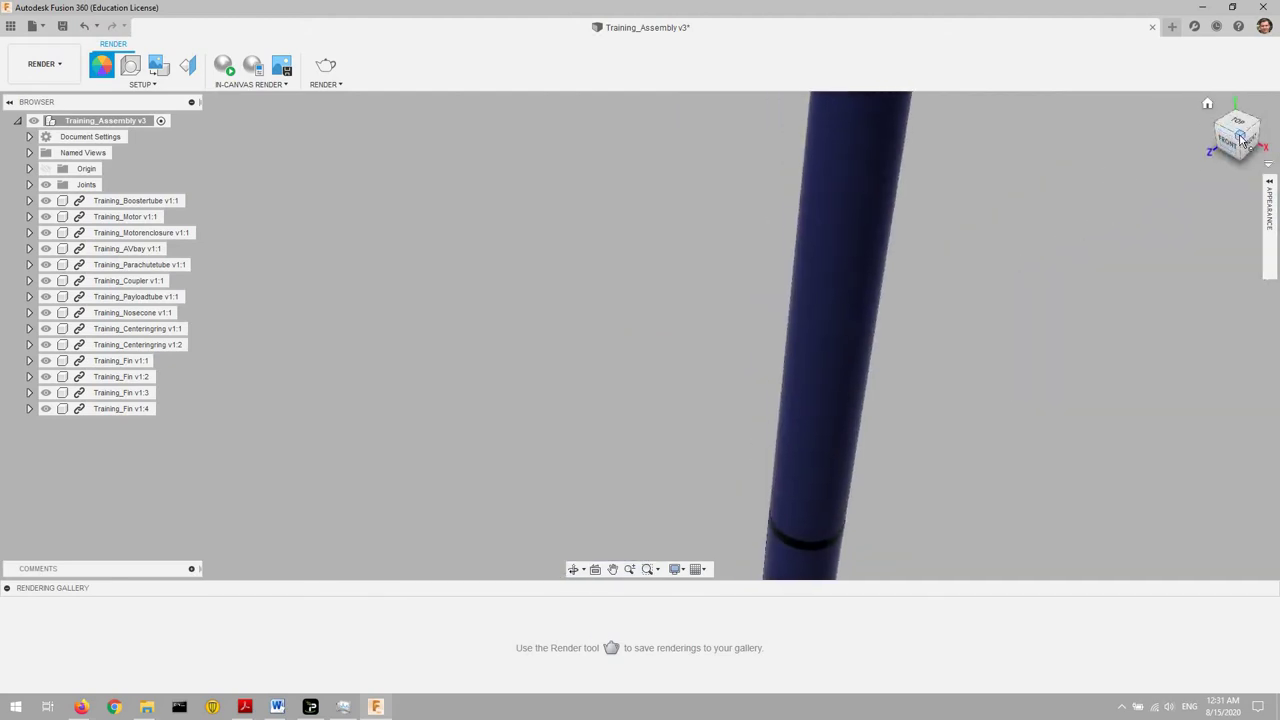
middle_drag(1045, 265, 971, 198)
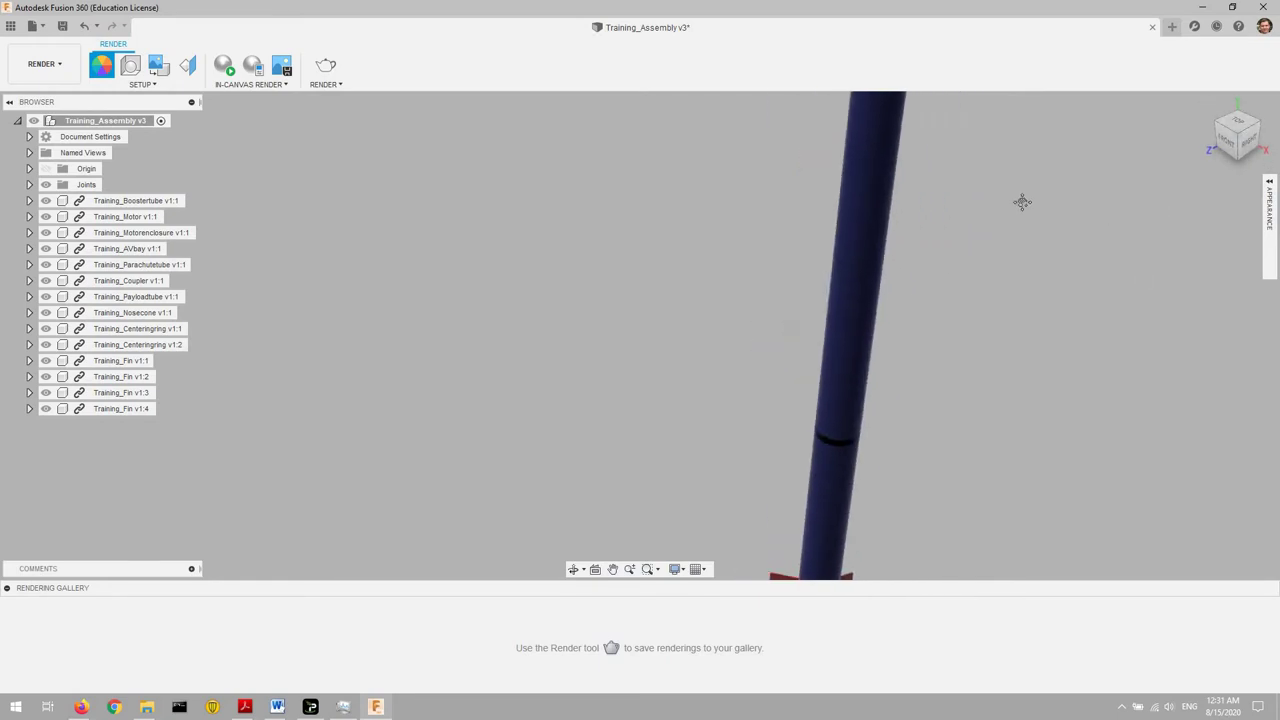
scroll(971, 198, down, 3)
scroll(1013, 221, down, 3)
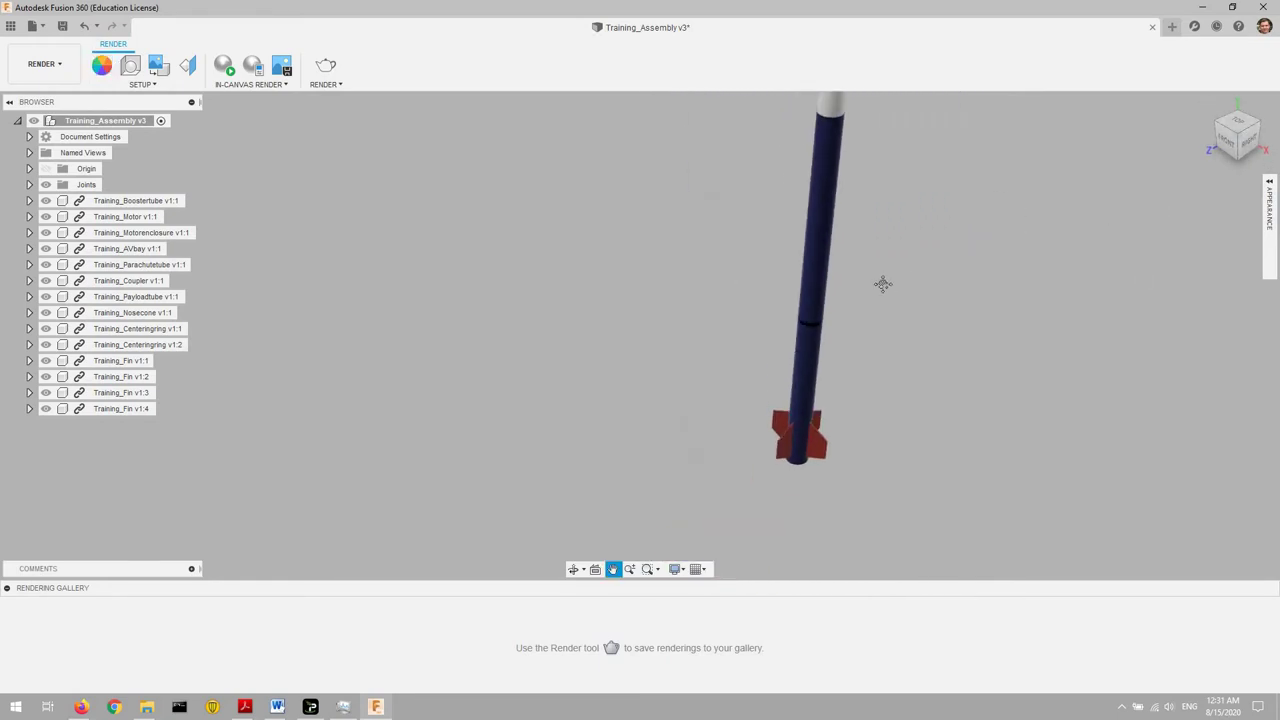
middle_drag(883, 280, 759, 307)
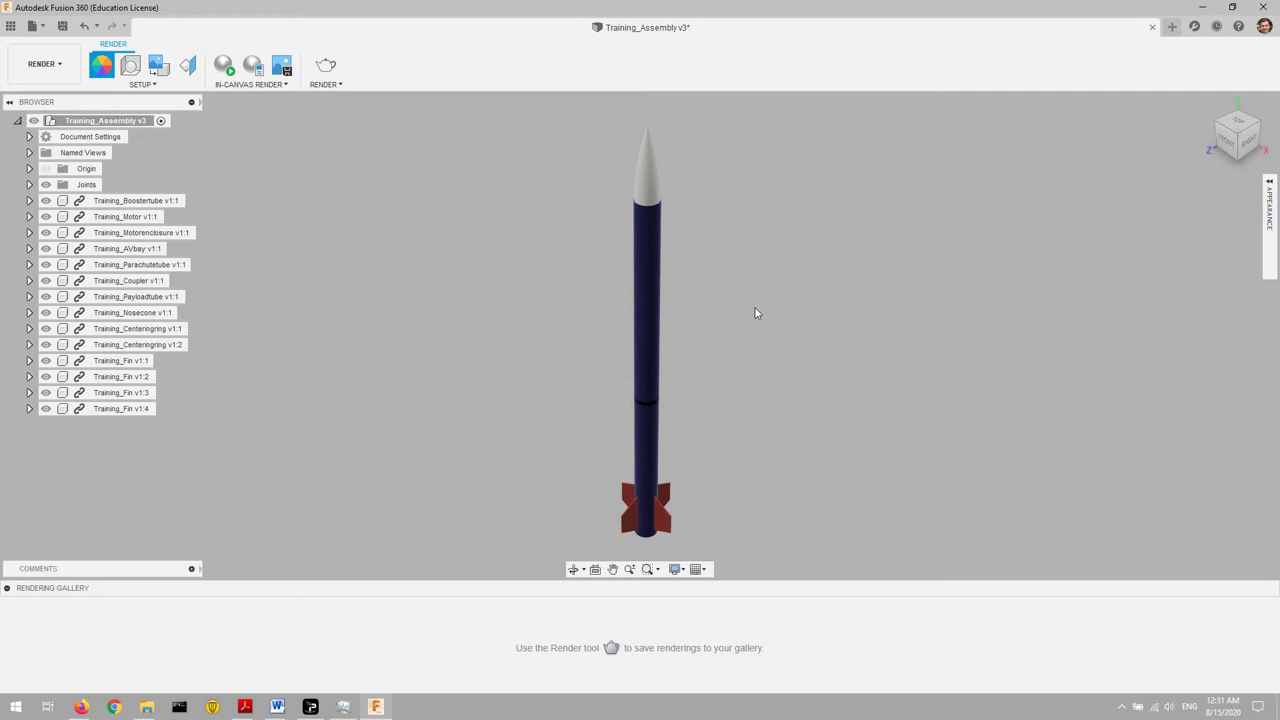
- Set the Scene Settings background to Environment
click(129, 67)
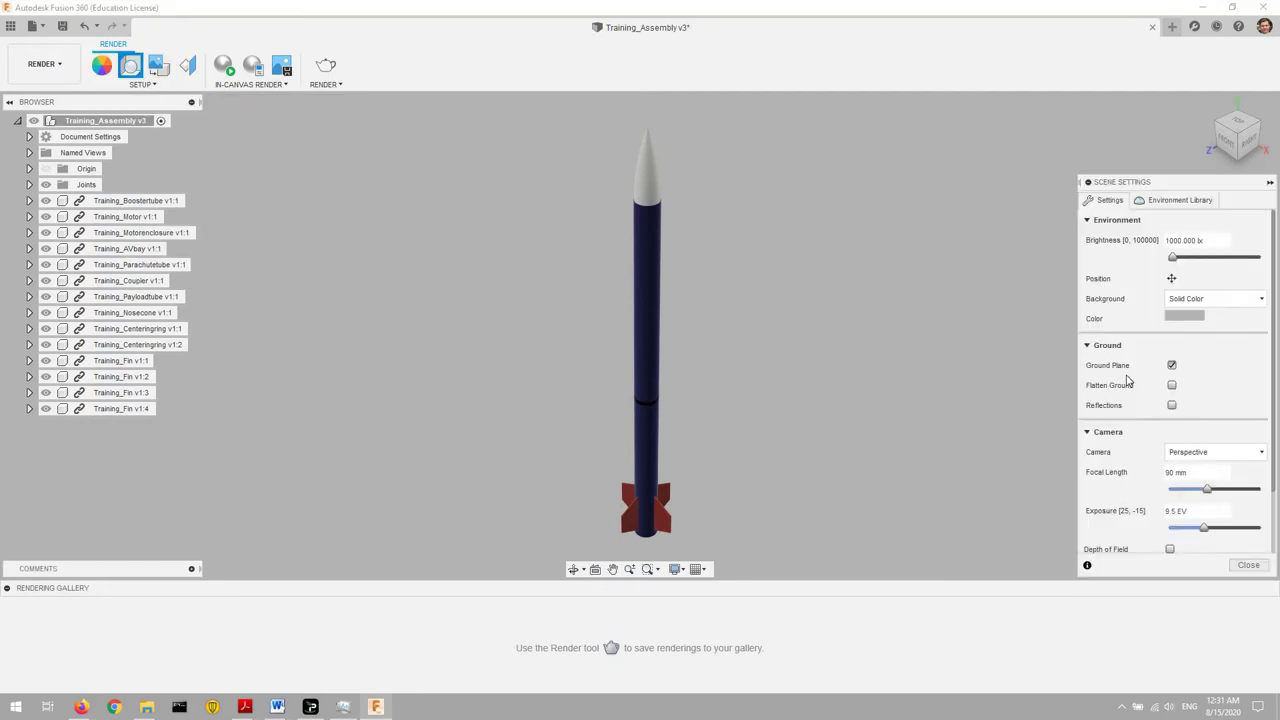
click(1208, 302)
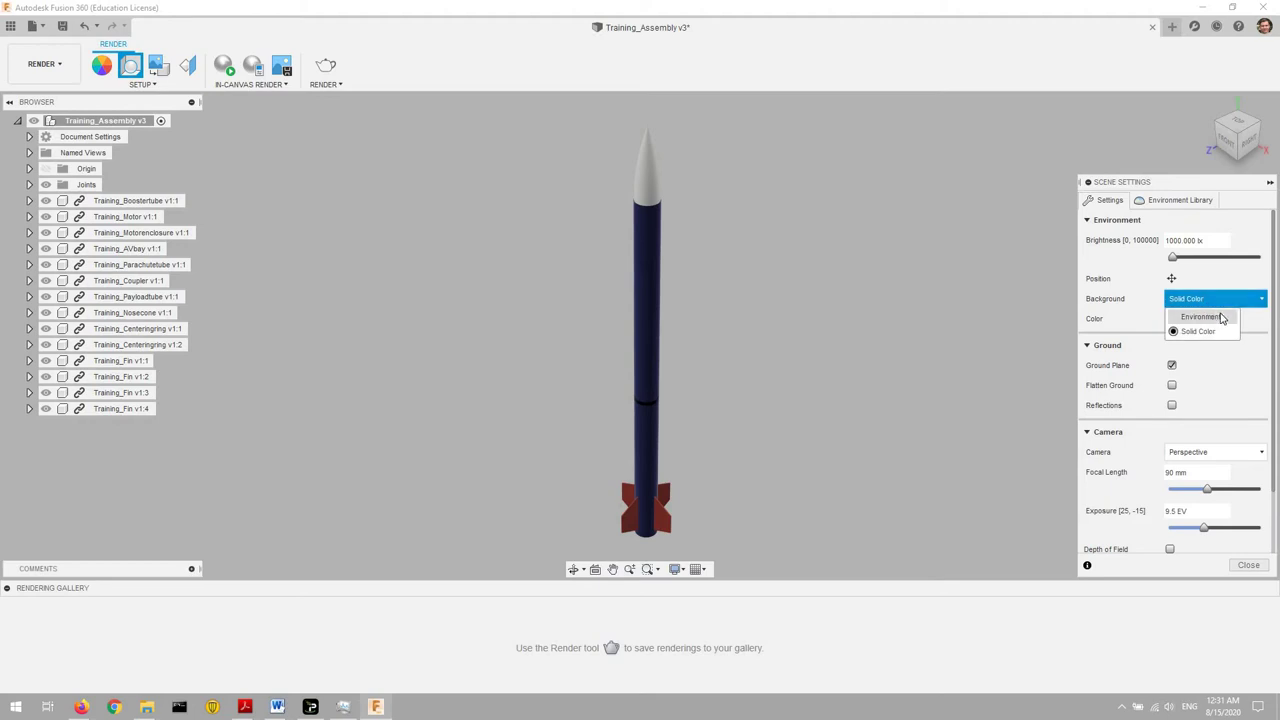
click(1222, 318)
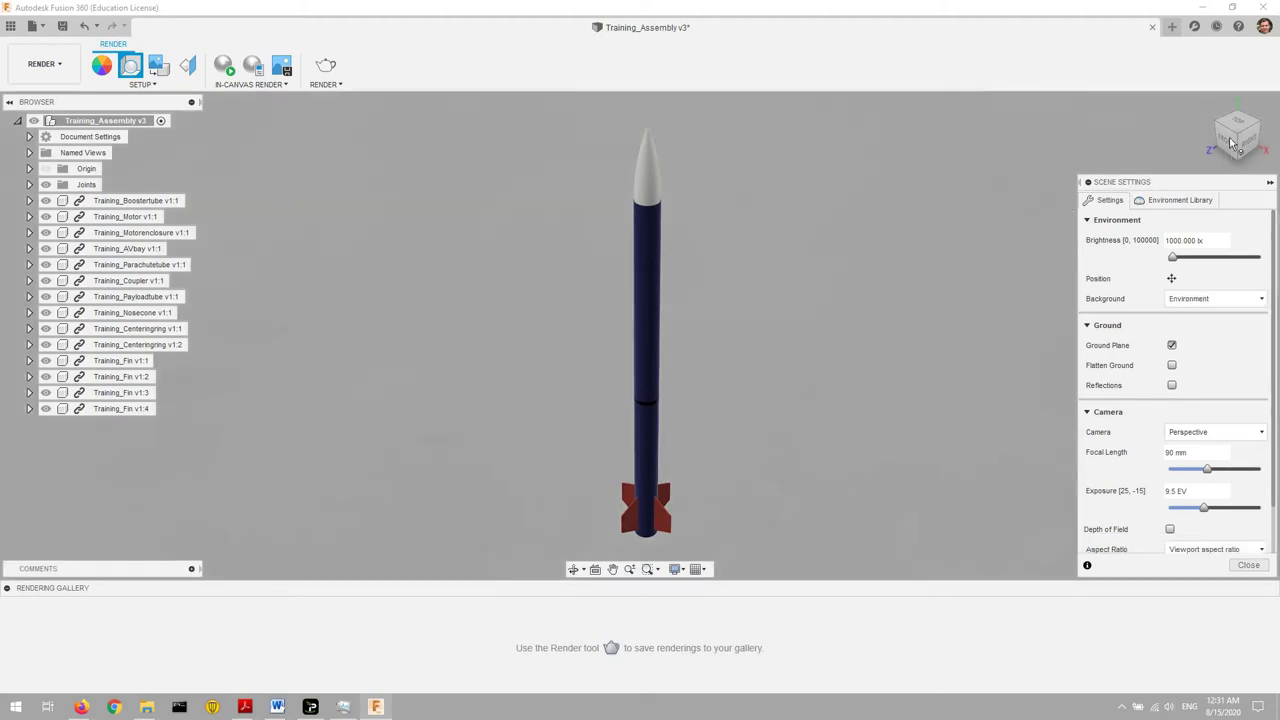
mouse_move(1237, 137)
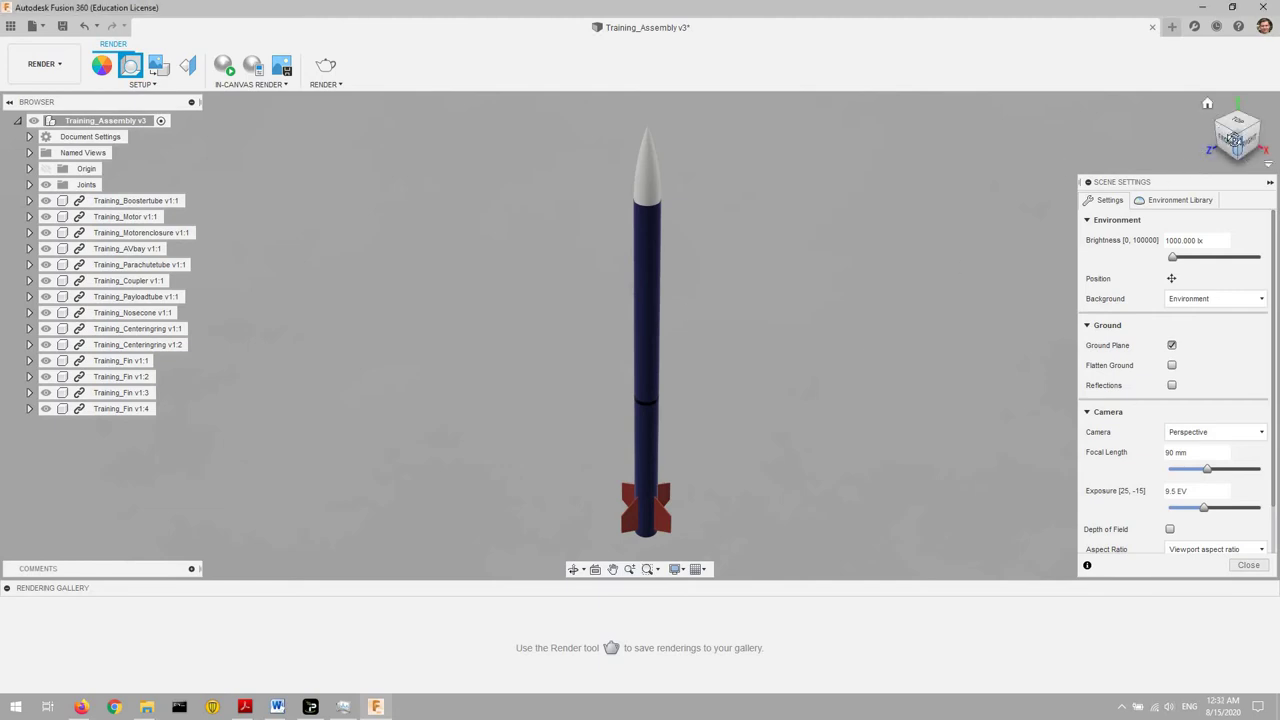
- Orbit around the rocket and return to an elevated corner view
shift+middle_drag(638, 326, 641, 336)
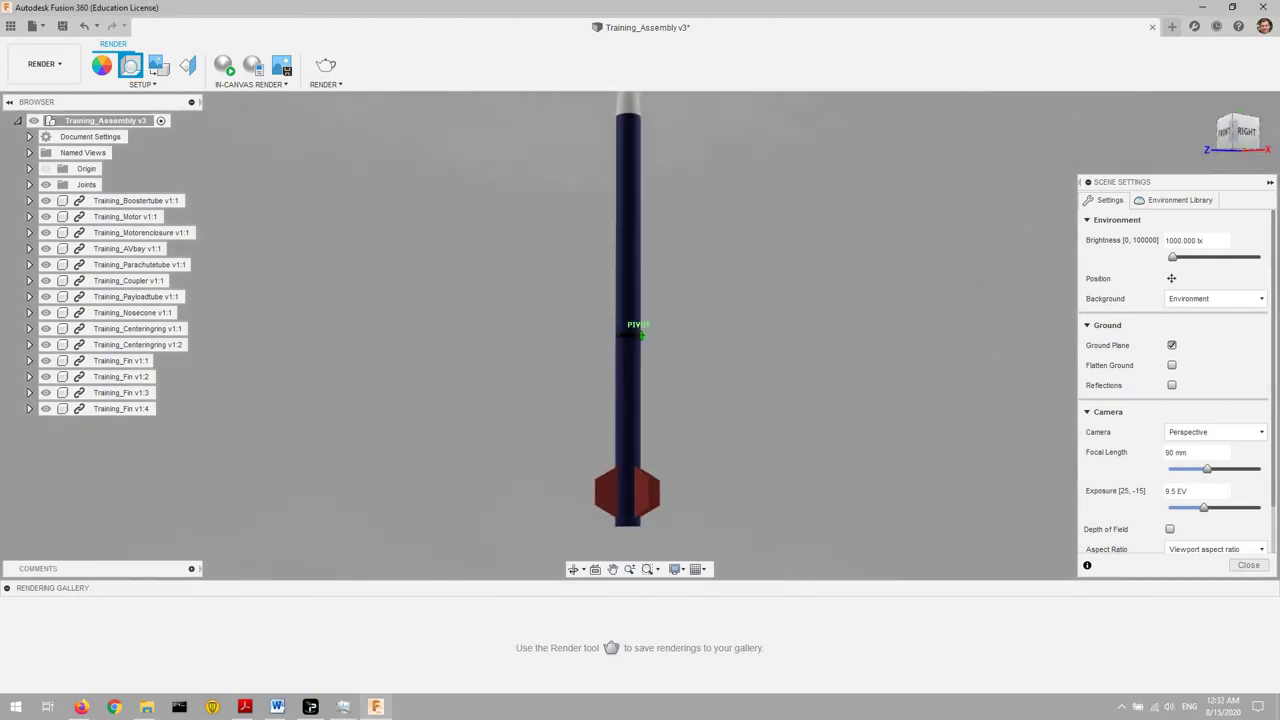
shift+middle_drag(641, 336, 440, 350)
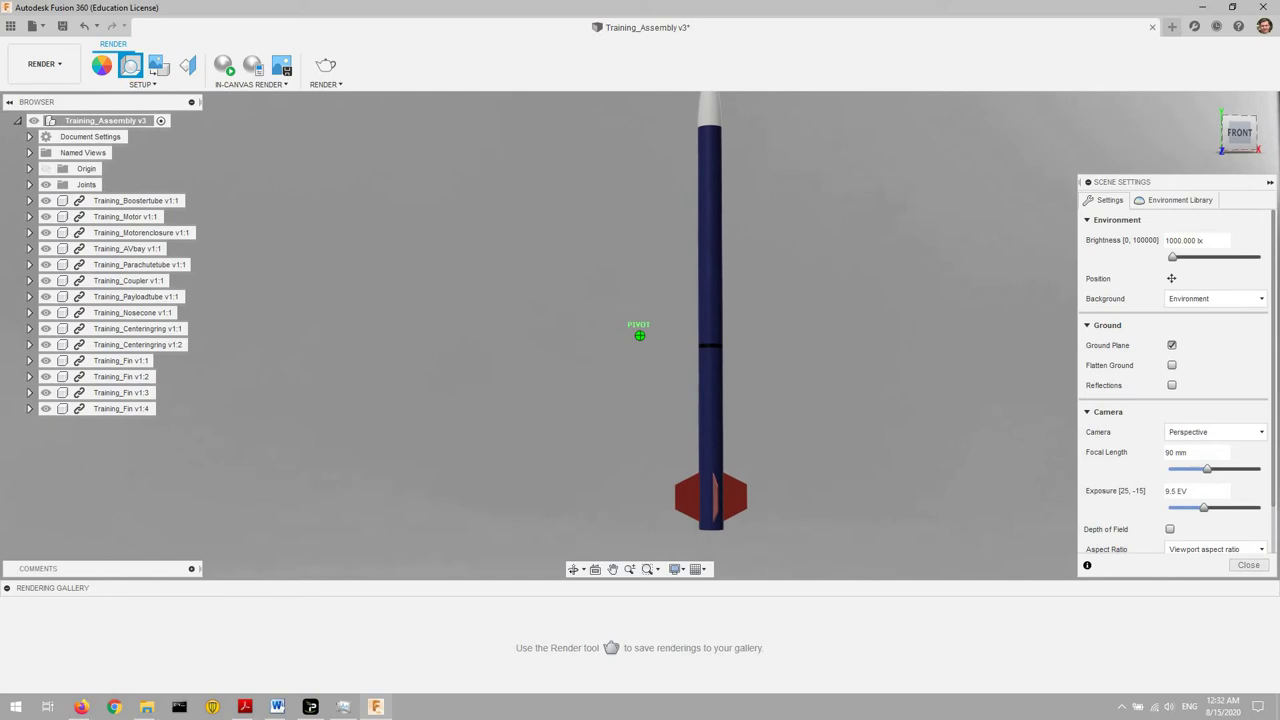
drag(1255, 135, 1235, 133)
click(1233, 134)
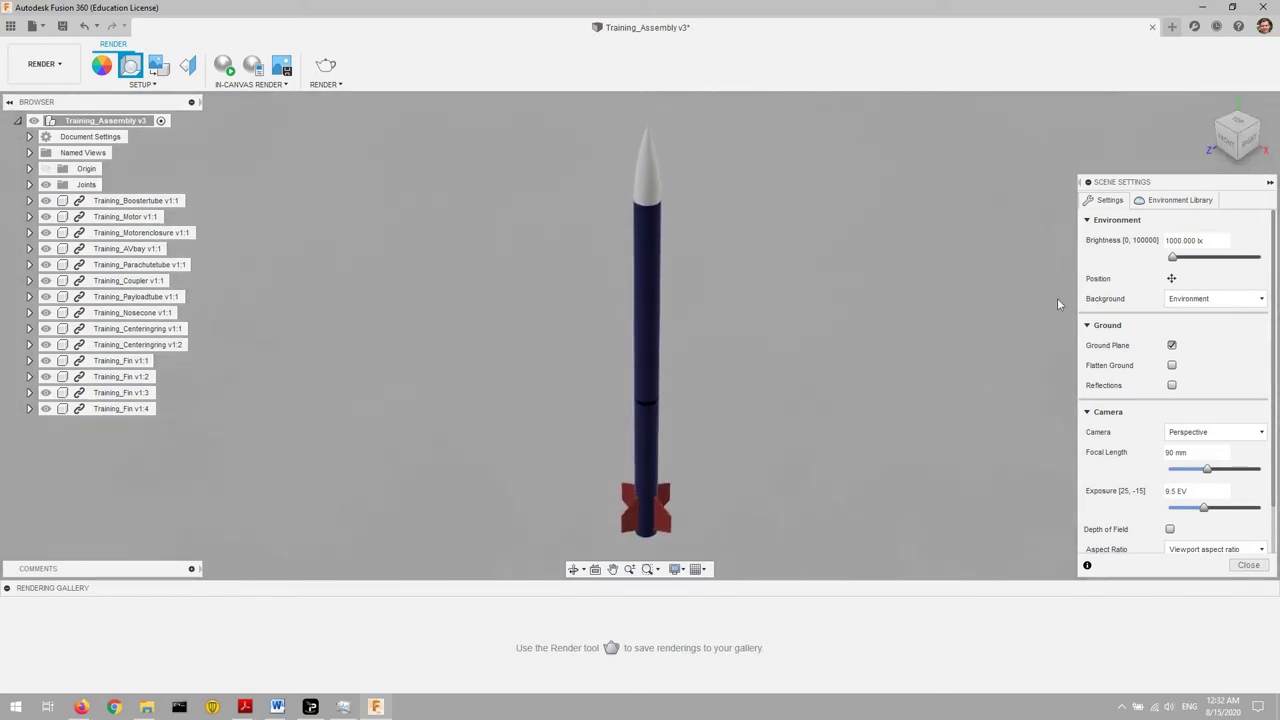
- Apply the Dry lake bed environment from the Environment Library to the scene
click(1183, 199)
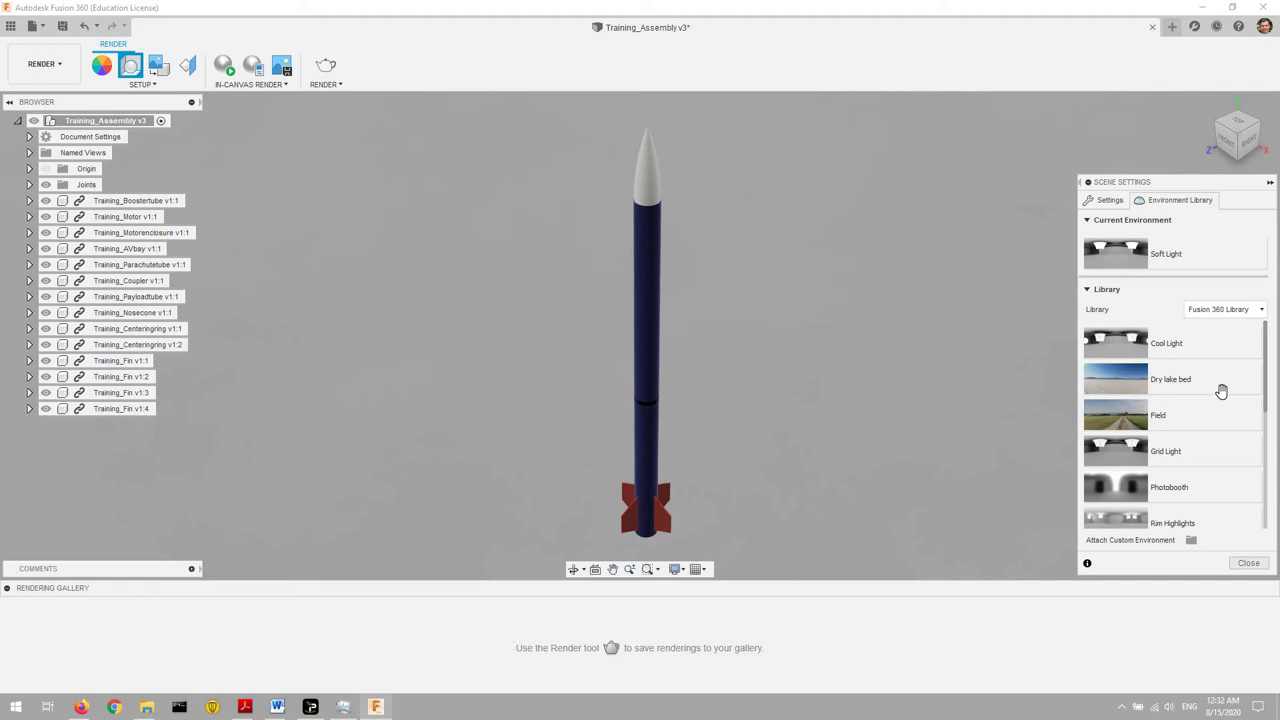
drag(1218, 383, 941, 400)
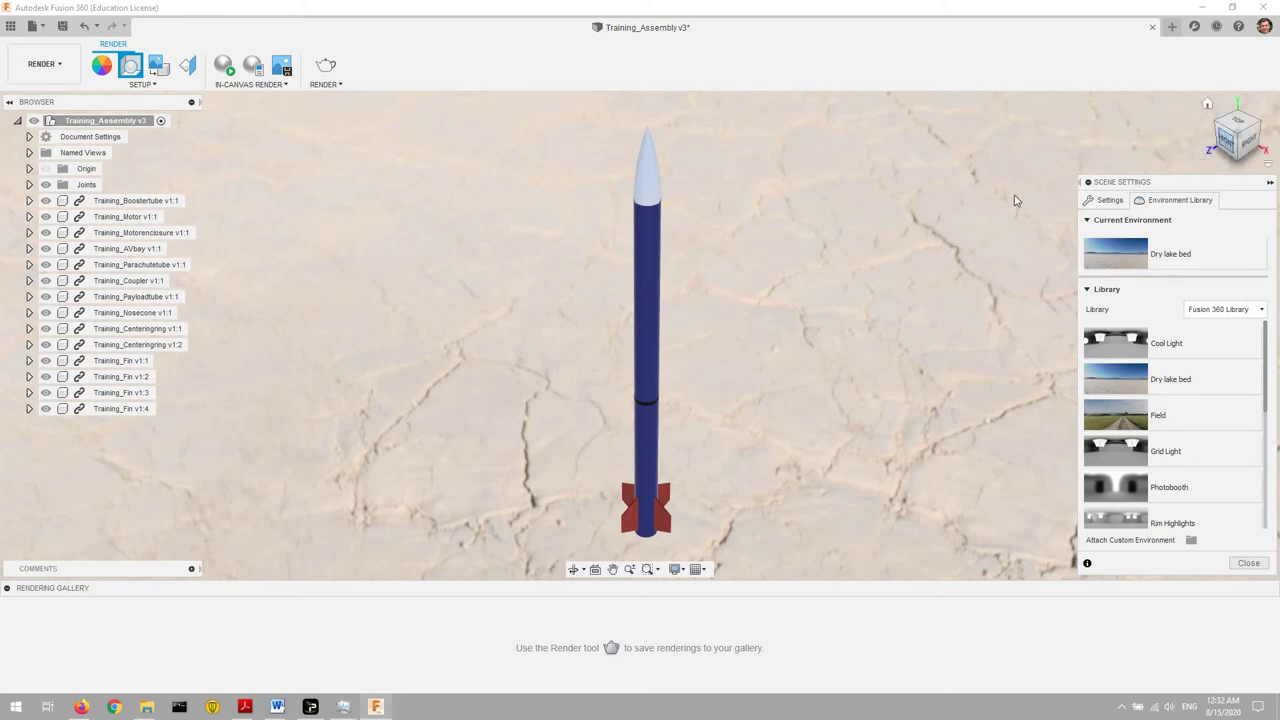
scroll(870, 312, down, 1)
- Collapse Scene Settings and the Rendering Gallery, framing the rocket low against sky and mountains
scroll(870, 312, up, 1)
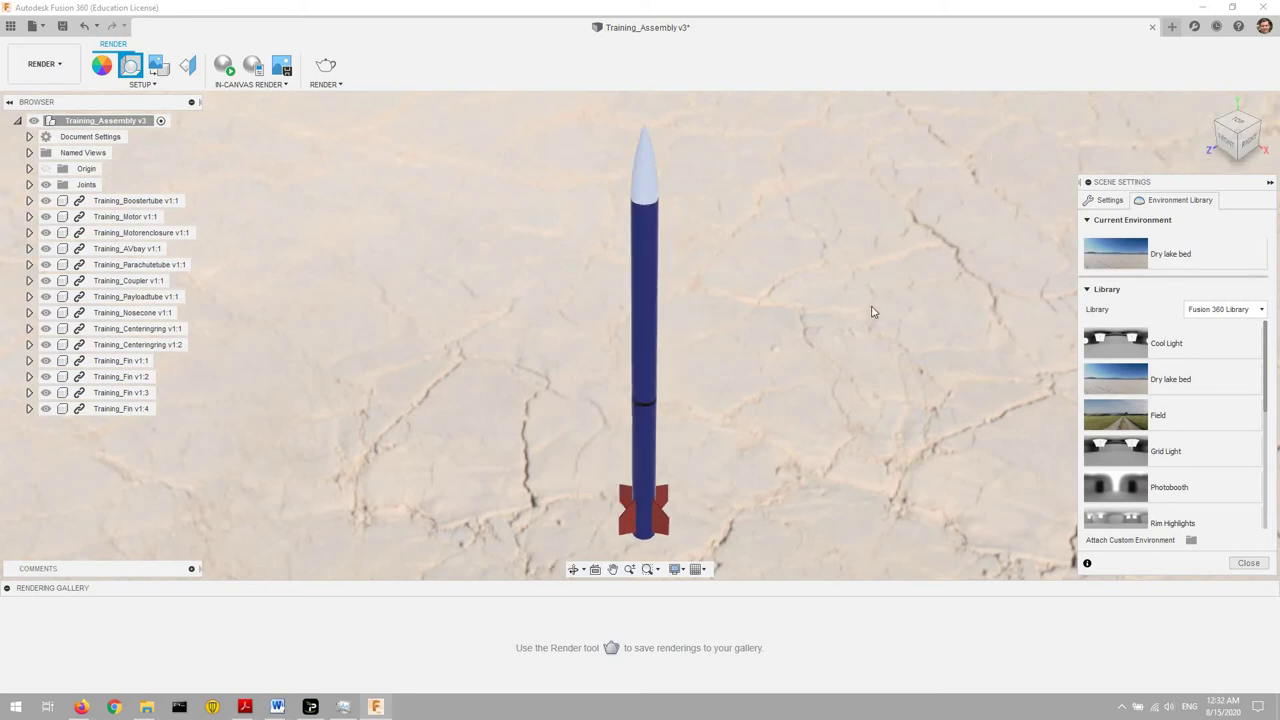
click(1270, 182)
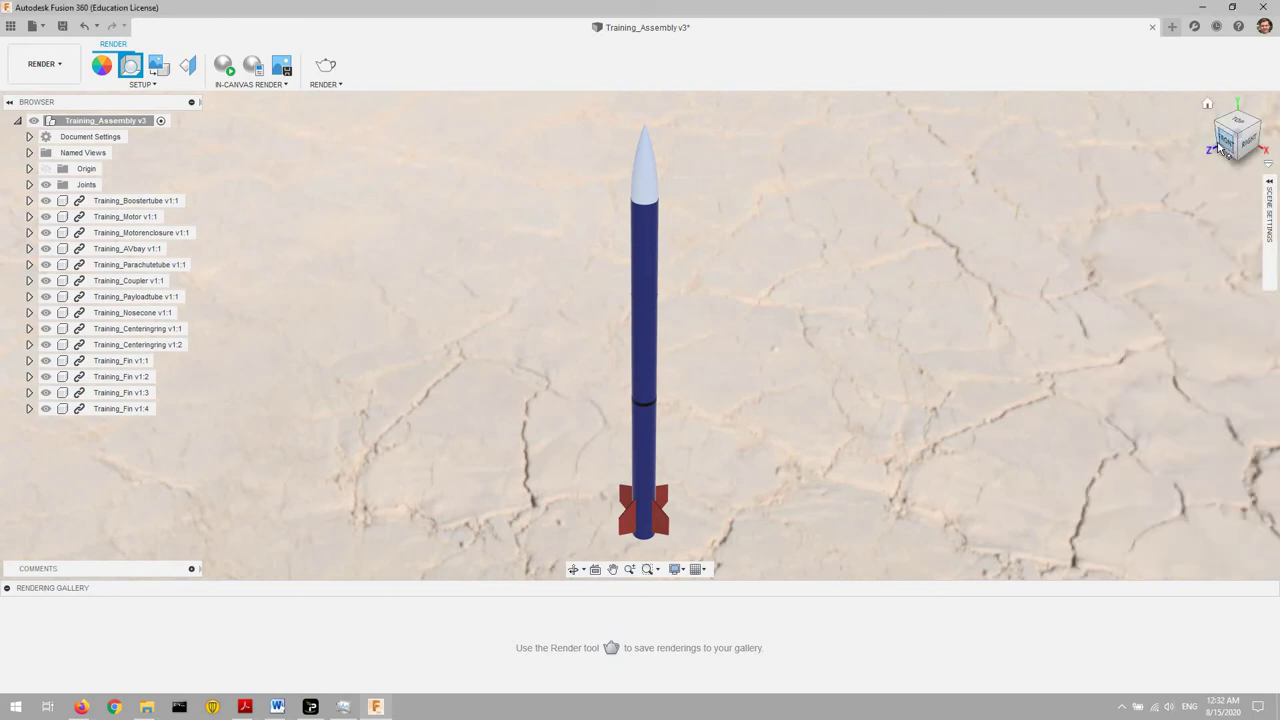
mouse_move(1233, 147)
mouse_down()
mouse_move(1215, 175)
mouse_move(1240, 135)
mouse_move(1244, 151)
mouse_up()
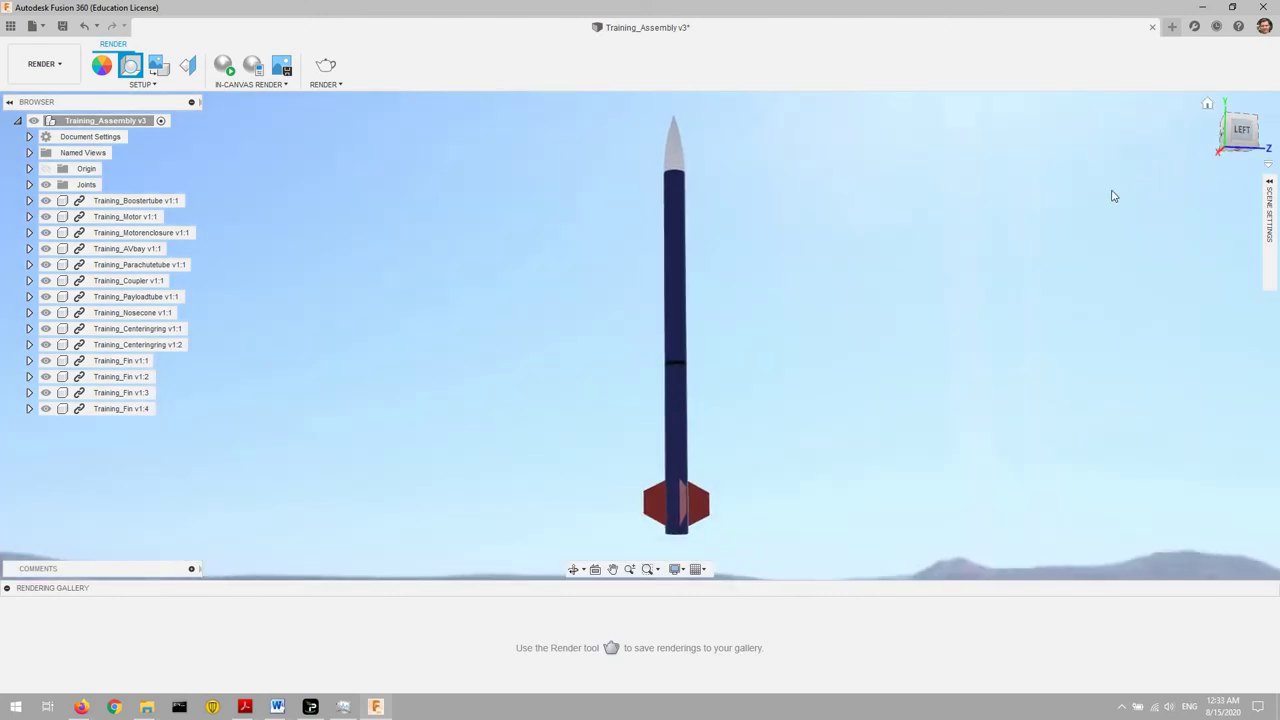
middle_drag(1100, 195, 1088, 196)
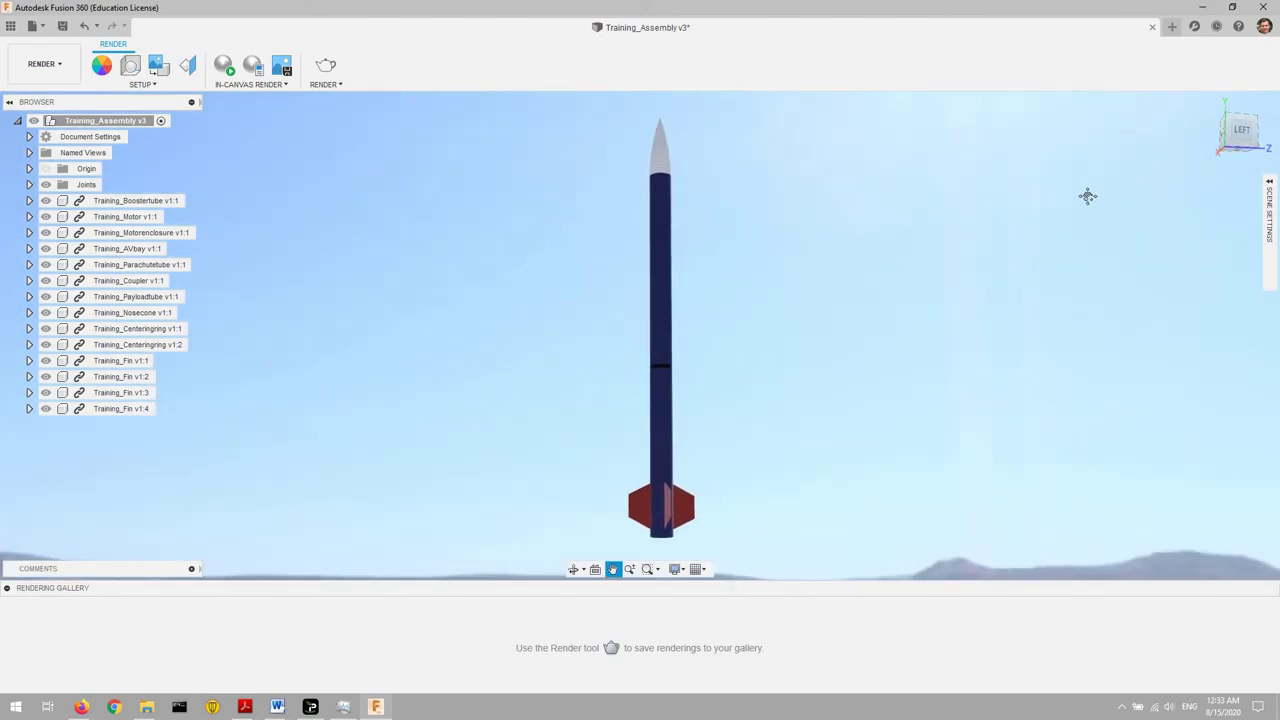
click(7, 587)
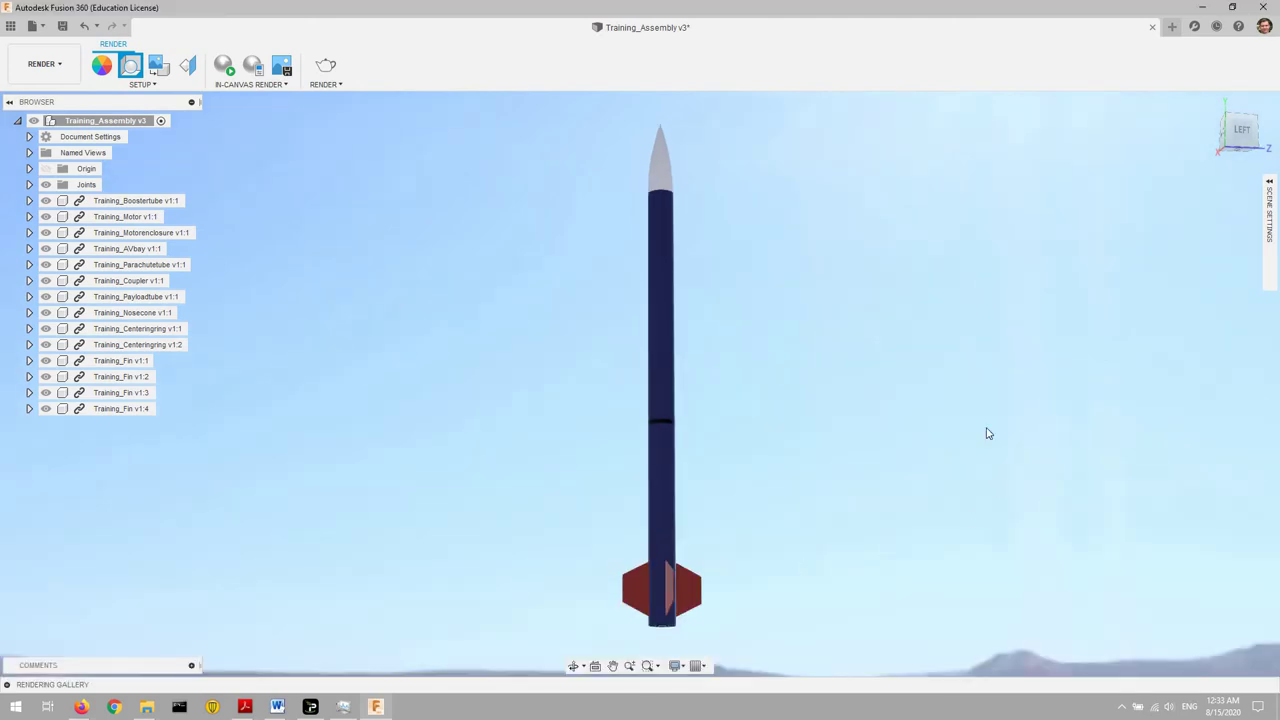
middle_drag(992, 424, 1052, 421)
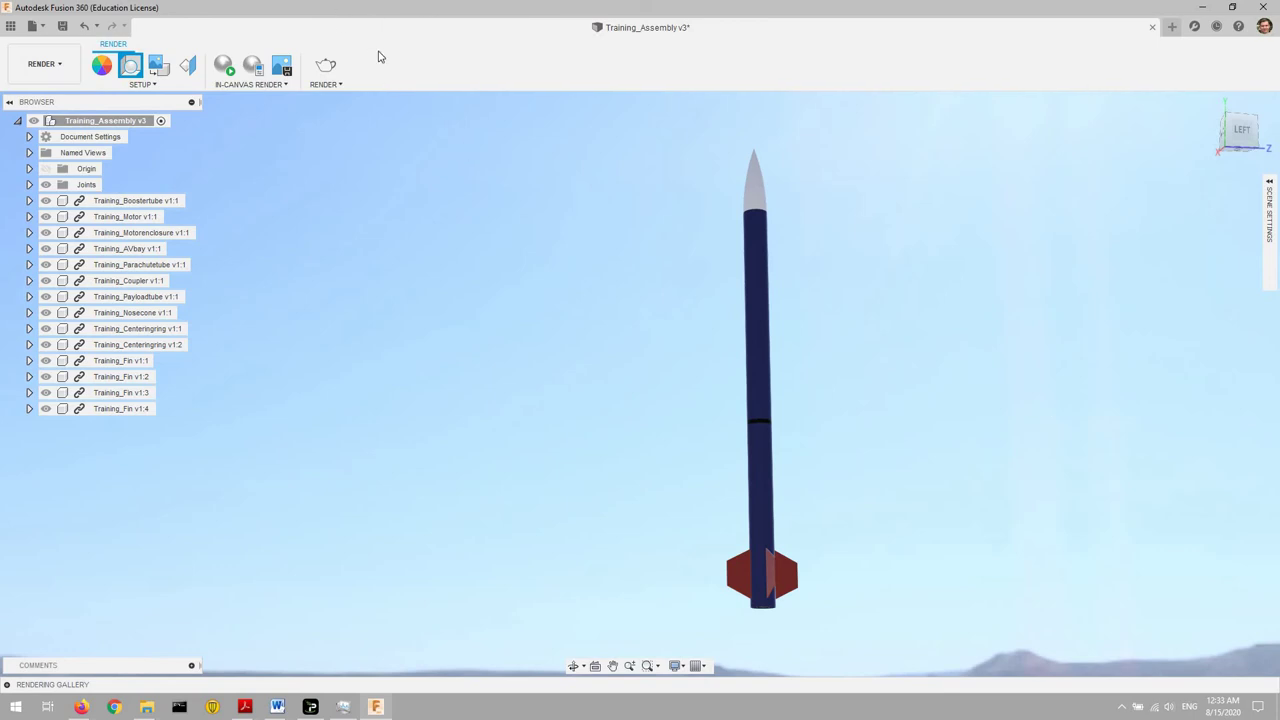
- Configure a local render at 8.5x11" 300PPI print size with quality 100, Excellent
click(322, 76)
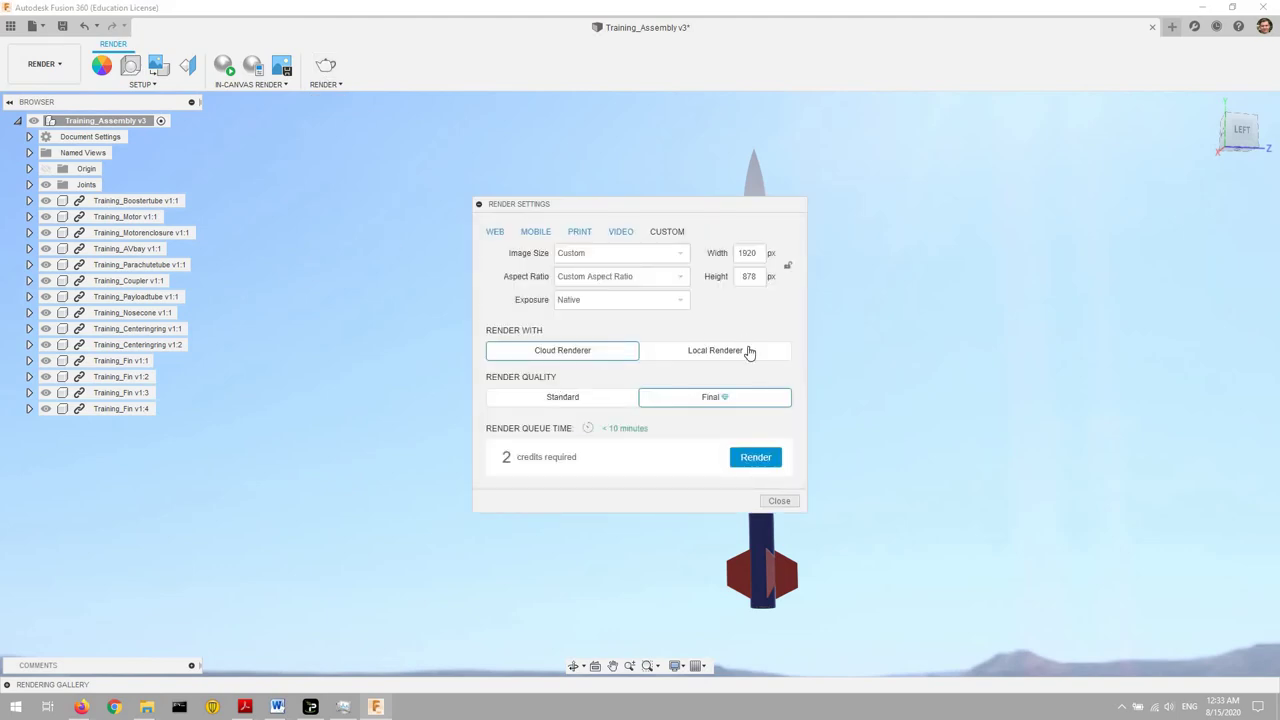
click(749, 350)
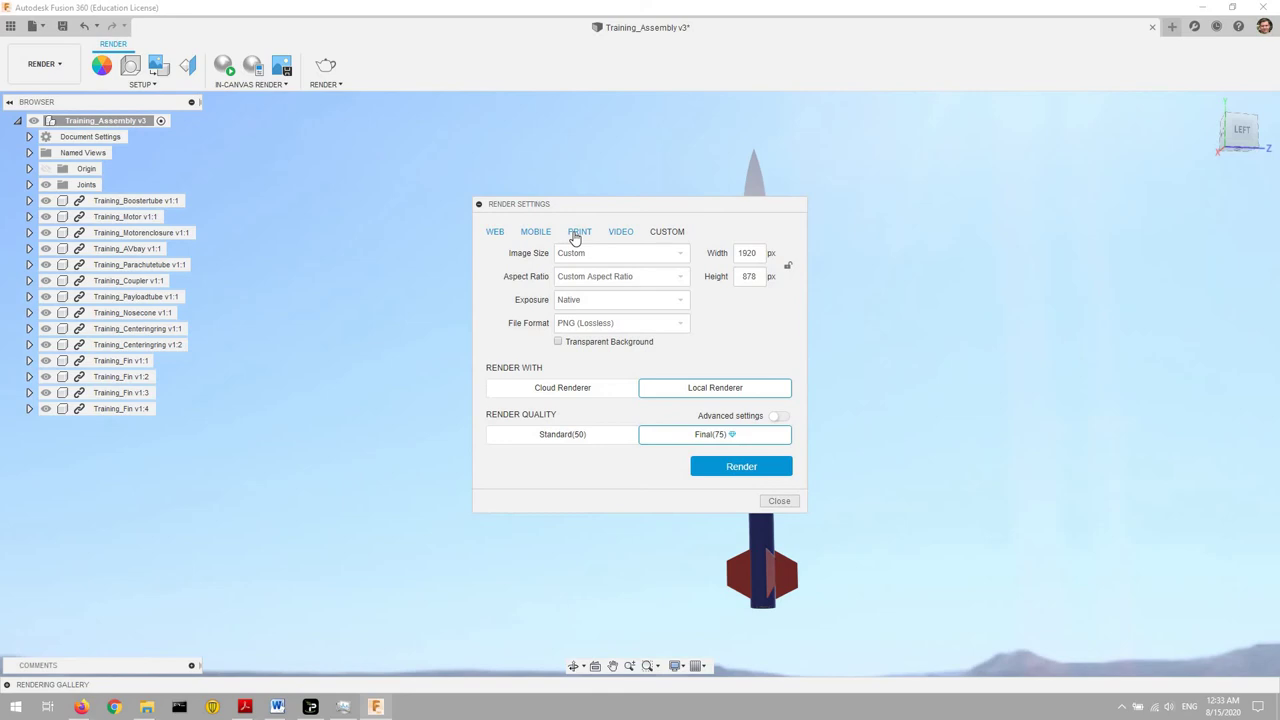
click(576, 233)
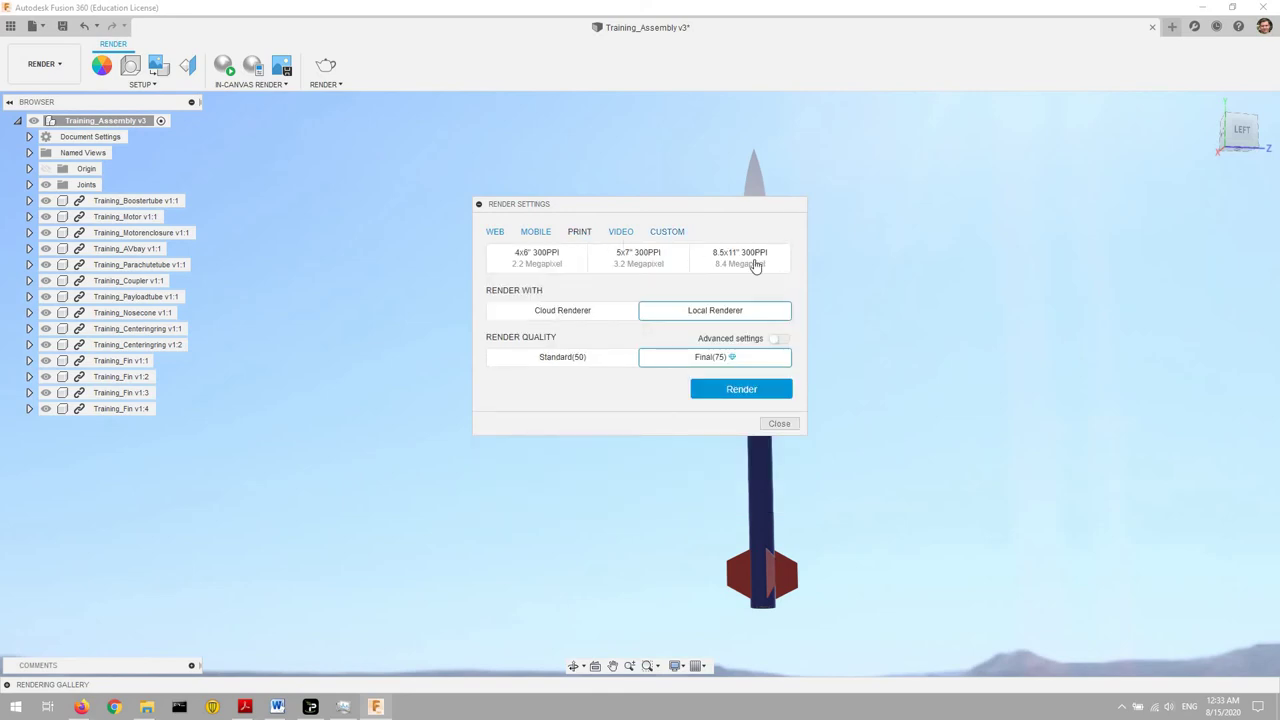
click(756, 264)
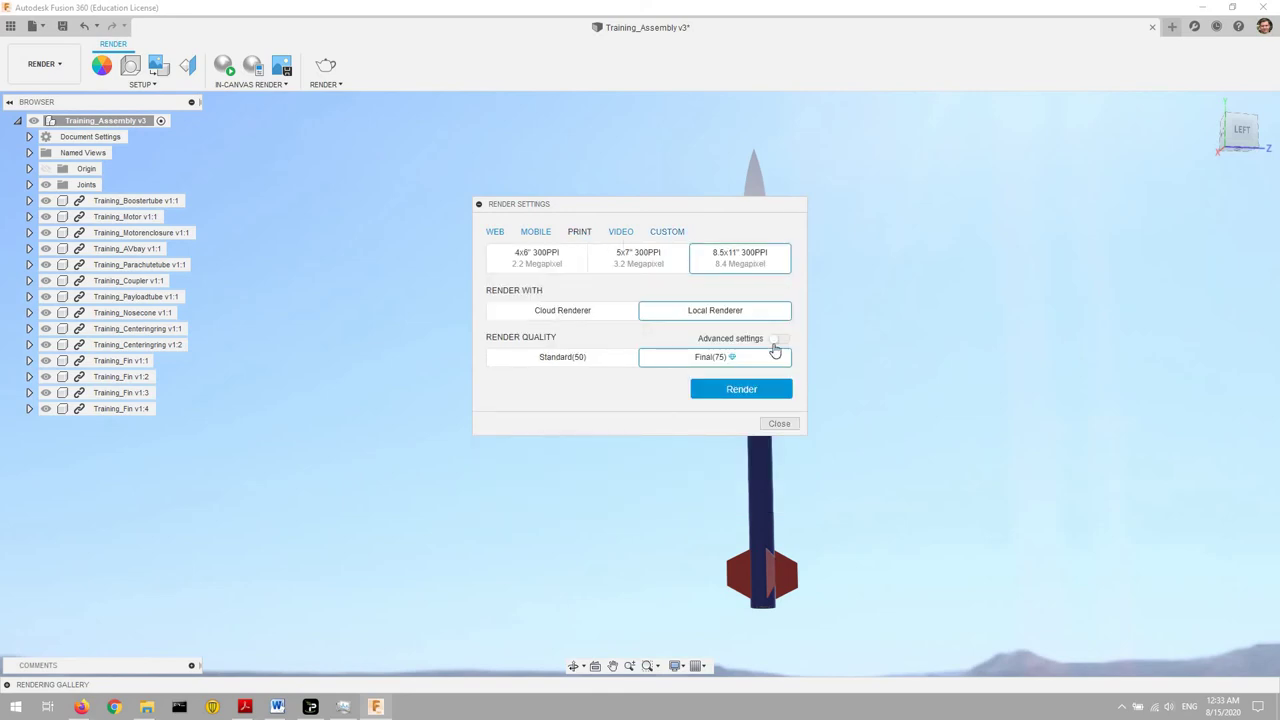
click(776, 342)
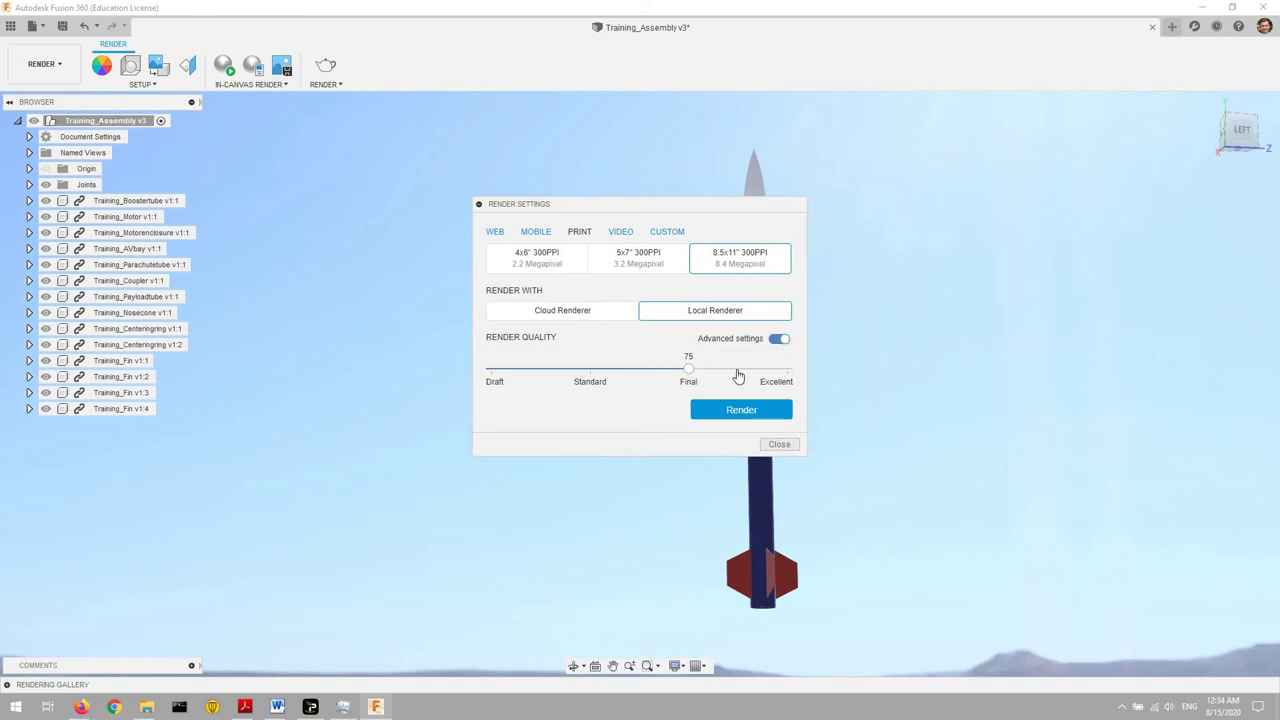
drag(688, 368, 840, 398)
- Start the local render and show its new thumbnail in the Rendering Gallery
click(705, 412)
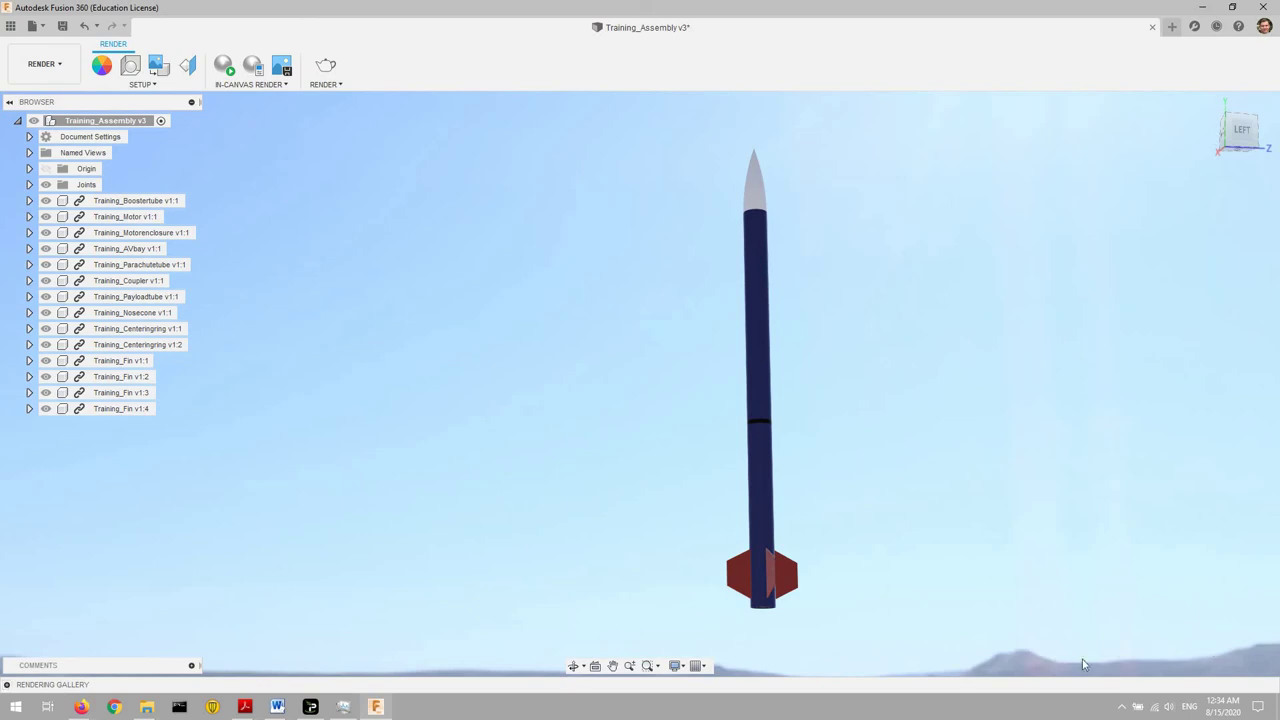
click(8, 685)
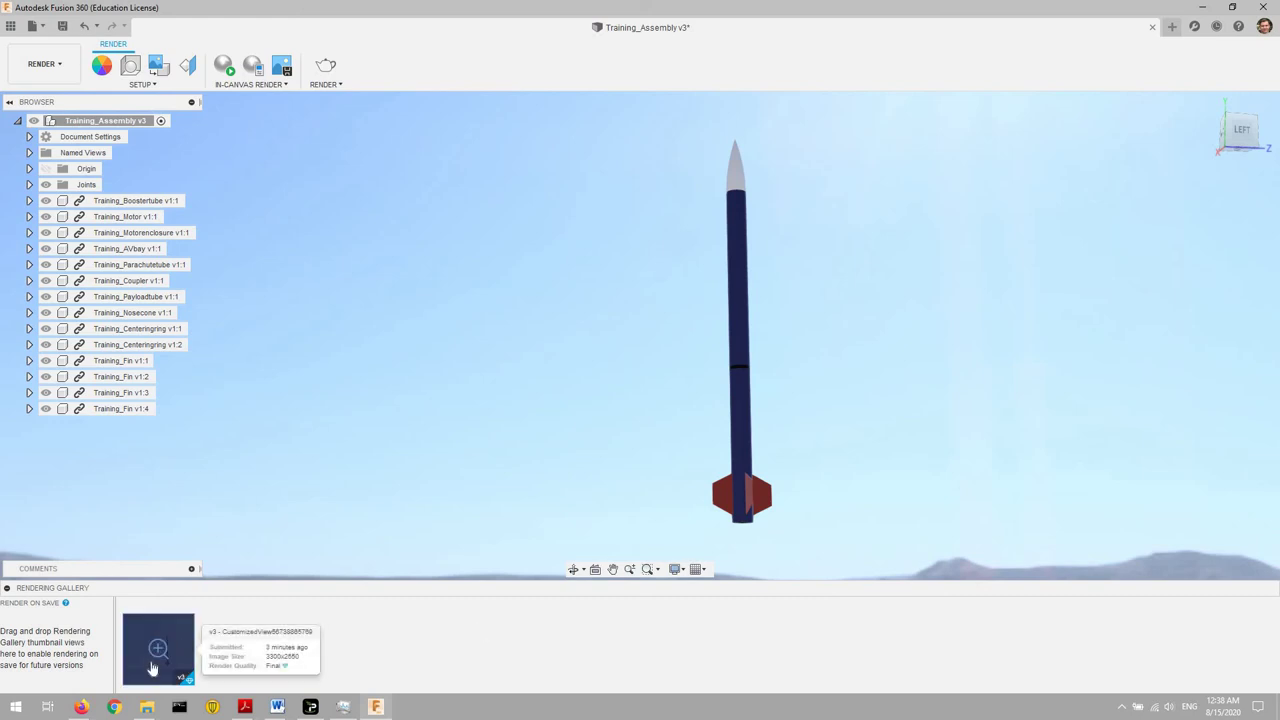
- Open the finished rocket render thumbnail in the large gallery viewer
mouse_move(158, 650)
click(155, 652)
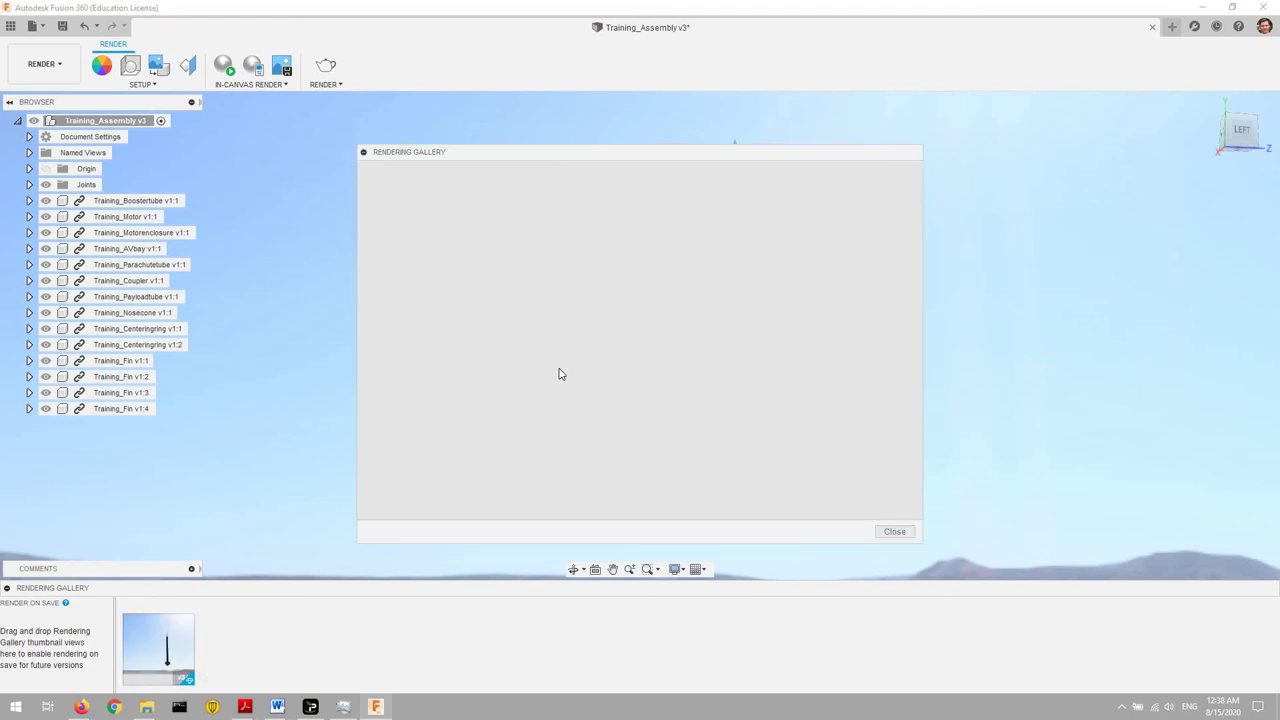